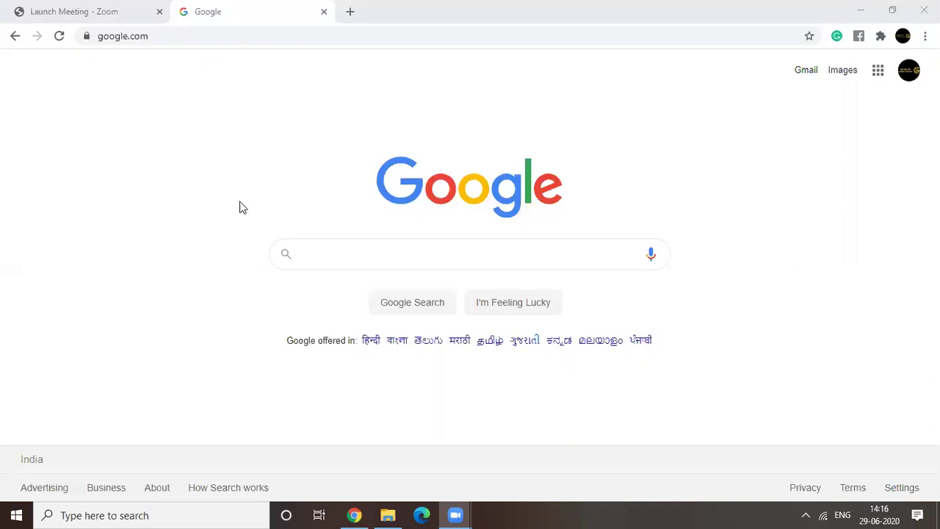
Search Google for 'google forms' and open the Google Forms start page
left_click(324, 251)
type("google fo")
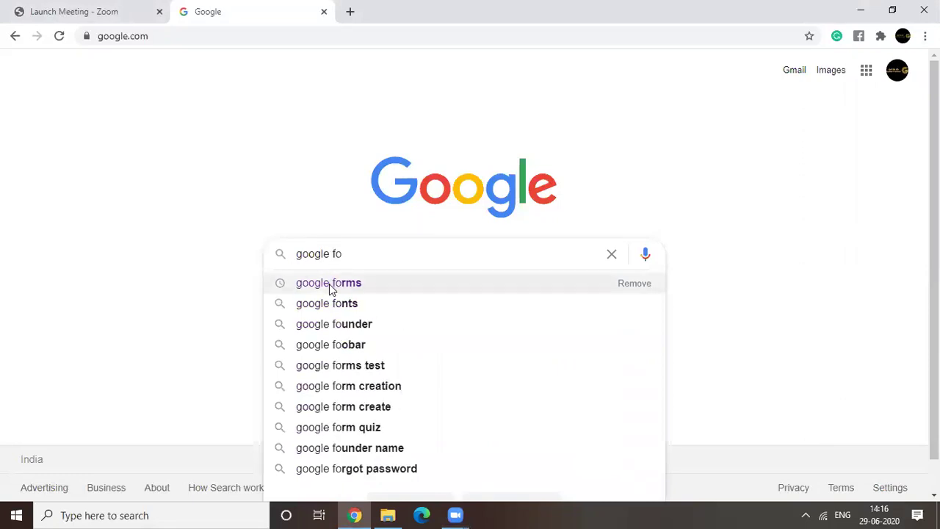
left_click(329, 283)
left_click(253, 191)
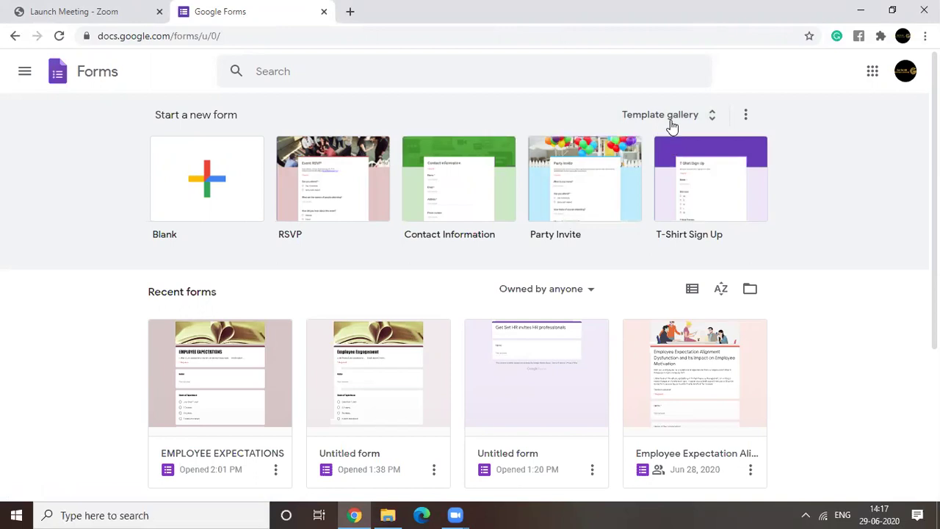
Browse the template gallery, then create a new Blank form
left_click(711, 120)
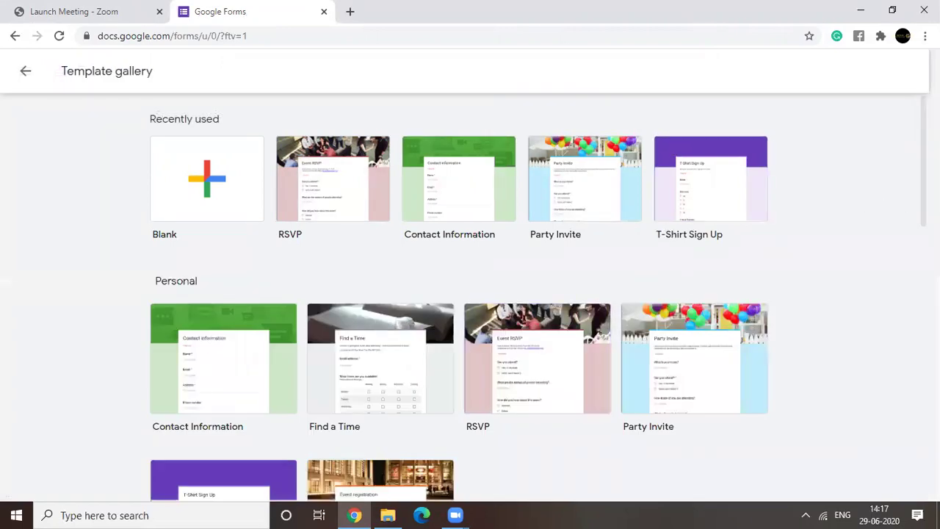
scroll(903, 345, "down", 7)
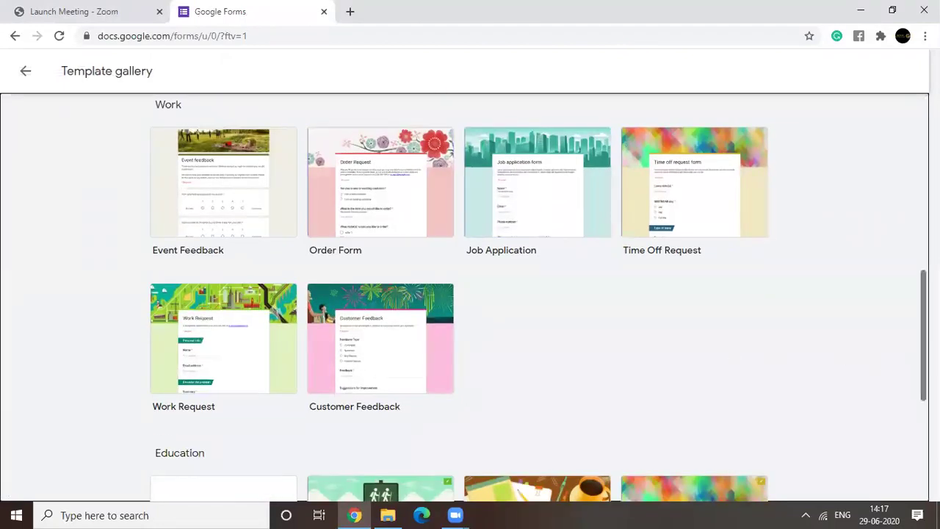
scroll(906, 212, "up", 7)
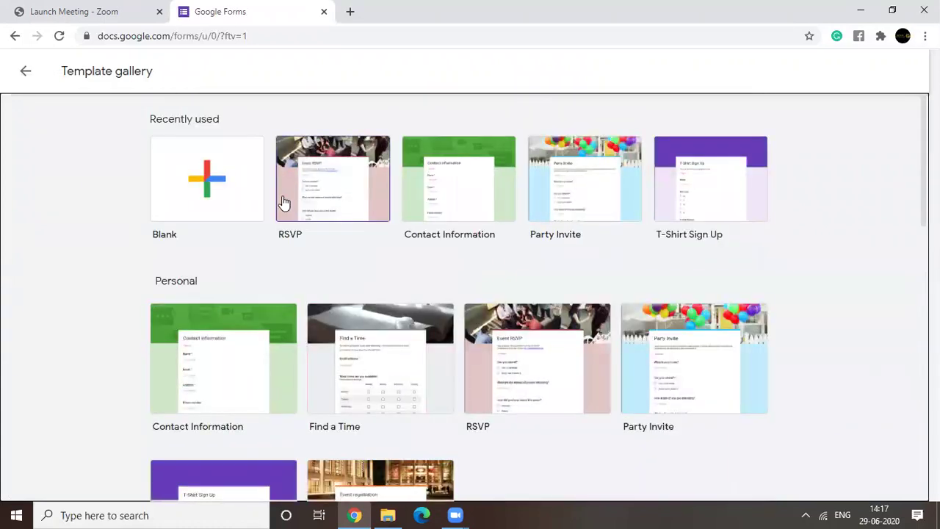
left_click(222, 168)
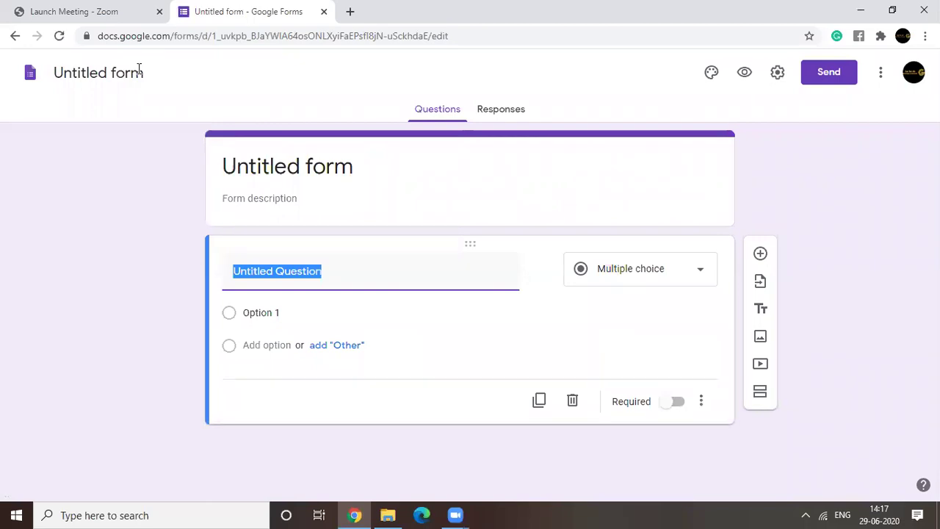
Title the form 'Employee Expectations'
left_click(139, 69)
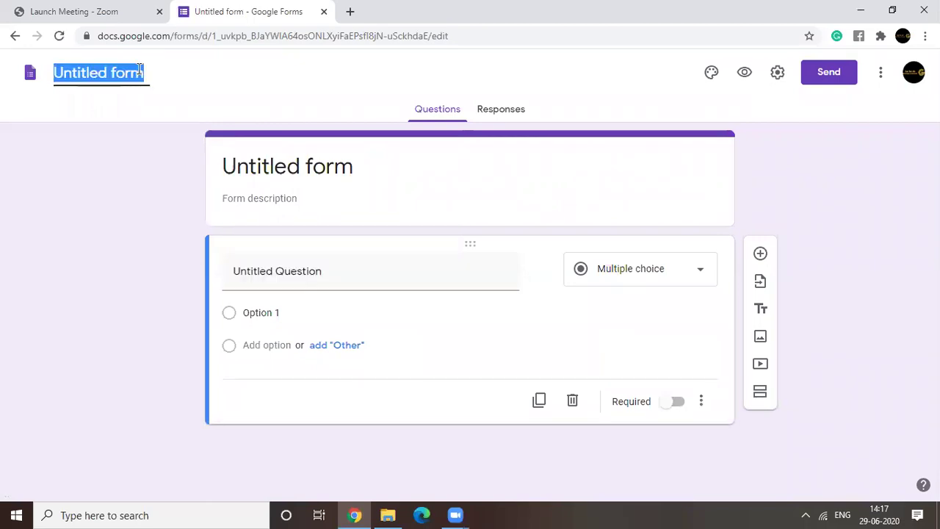
type("U")
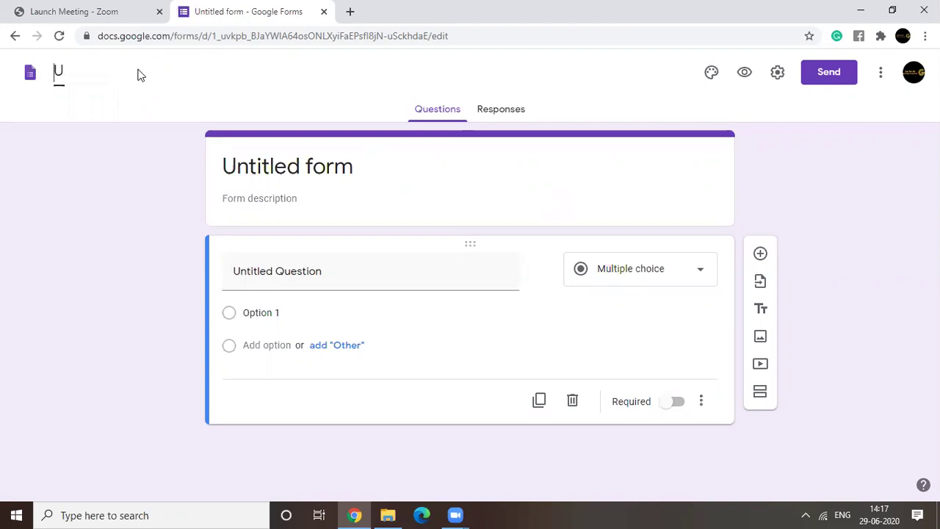
type("e")
key("ctrl+z")
type("Employee Expec")
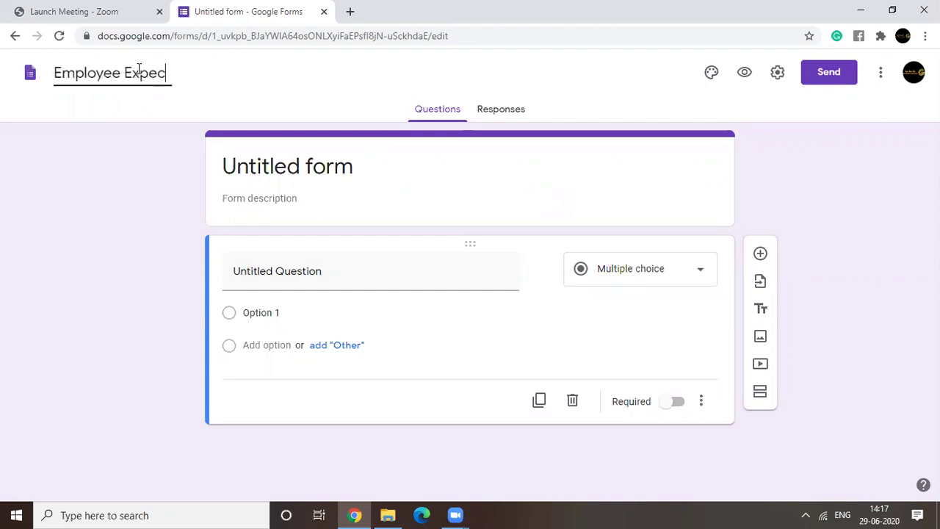
type("tations")
left_click(152, 199)
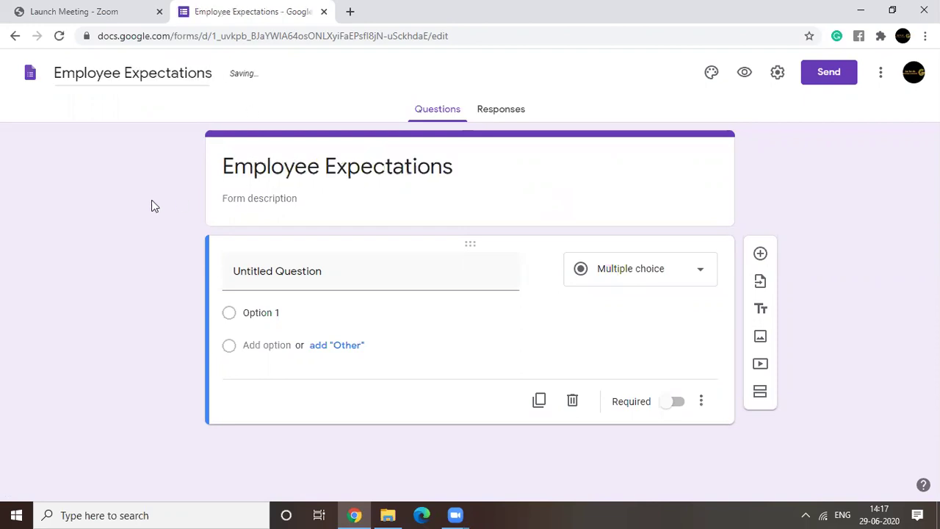
Write the two-line description: 'We, as employees, have lots of expectations...' and 'I, miss so n so..... kindly spare 2 min.....'
left_click(312, 201)
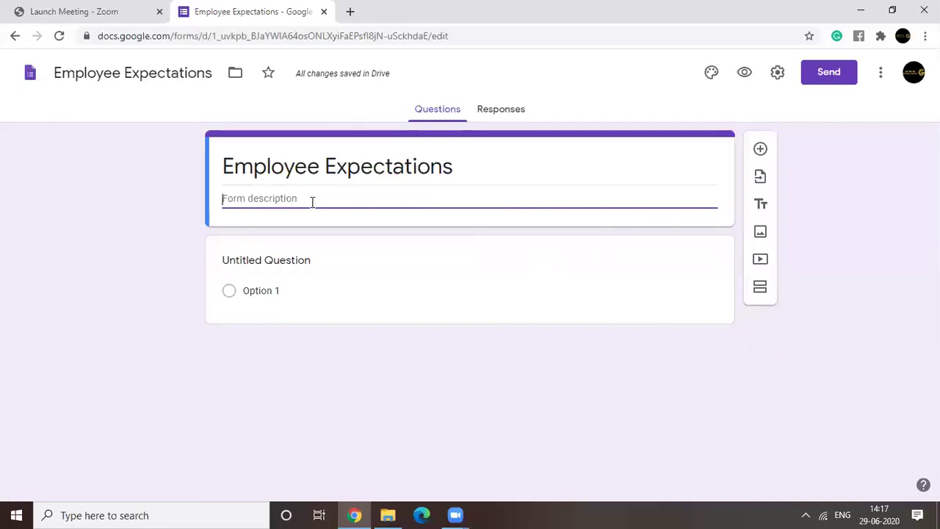
type("We, as employees")
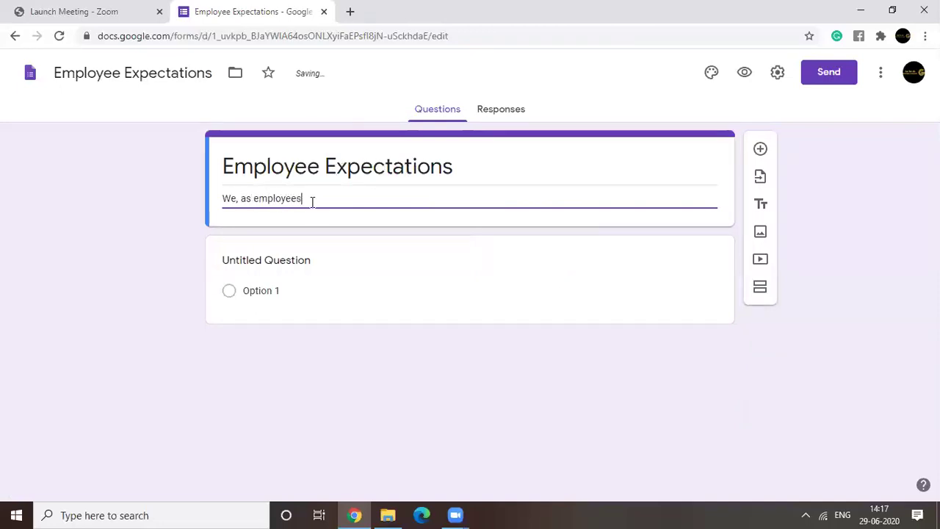
type(", have lots of expect")
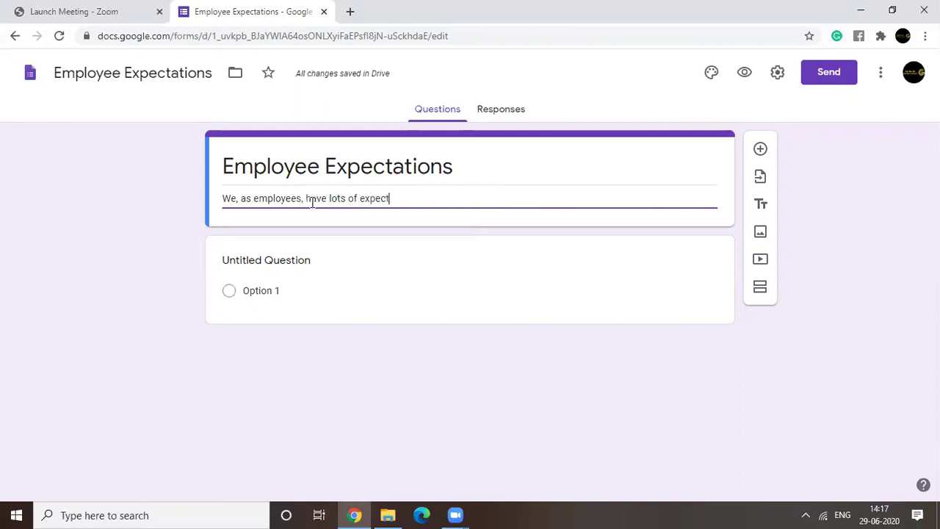
type("ations........")
key("Return")
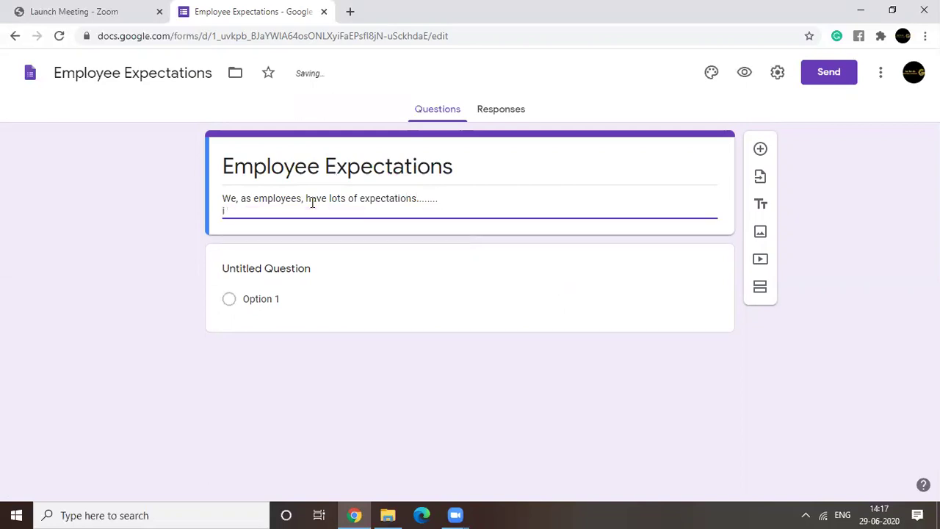
key("BackSpace")
key("Return")
type("I, miss so n so..... kindly")
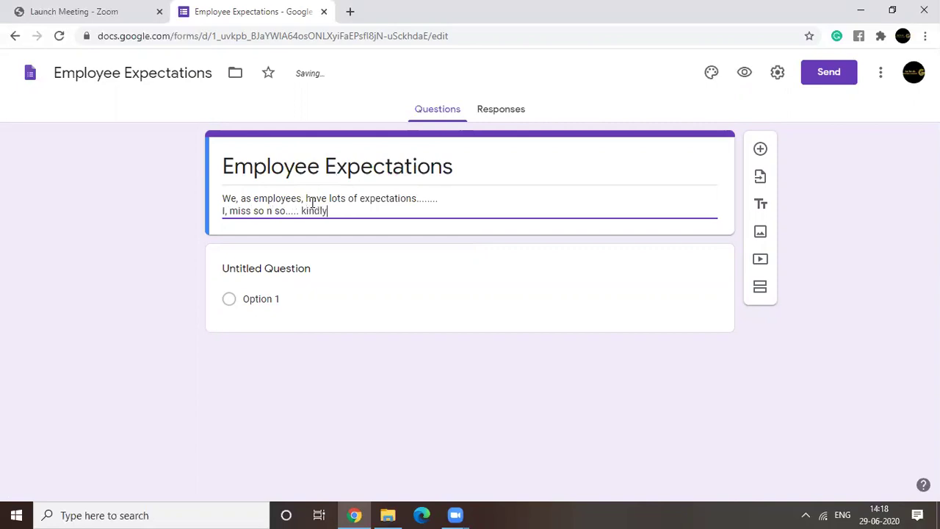
type(" spare 2 min.....")
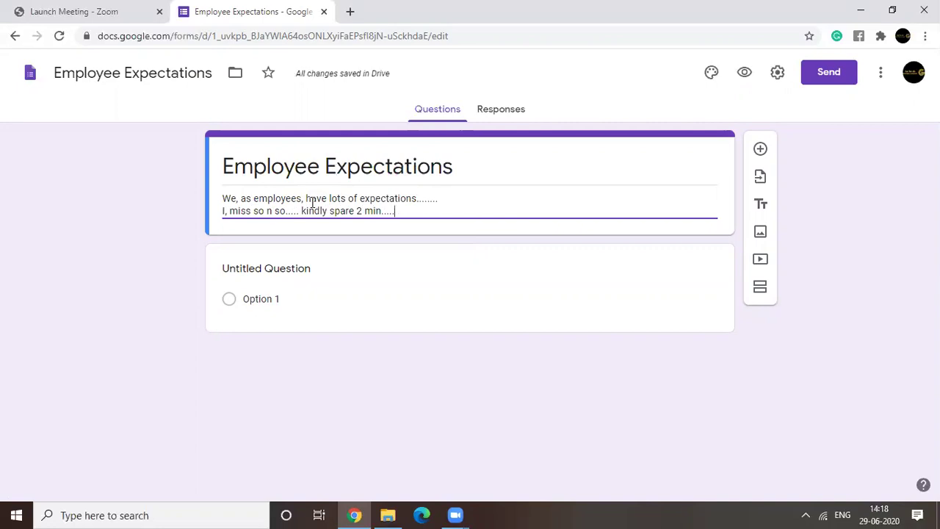
Rename the first question to 'Name' and make it a Short answer question
left_click(309, 264)
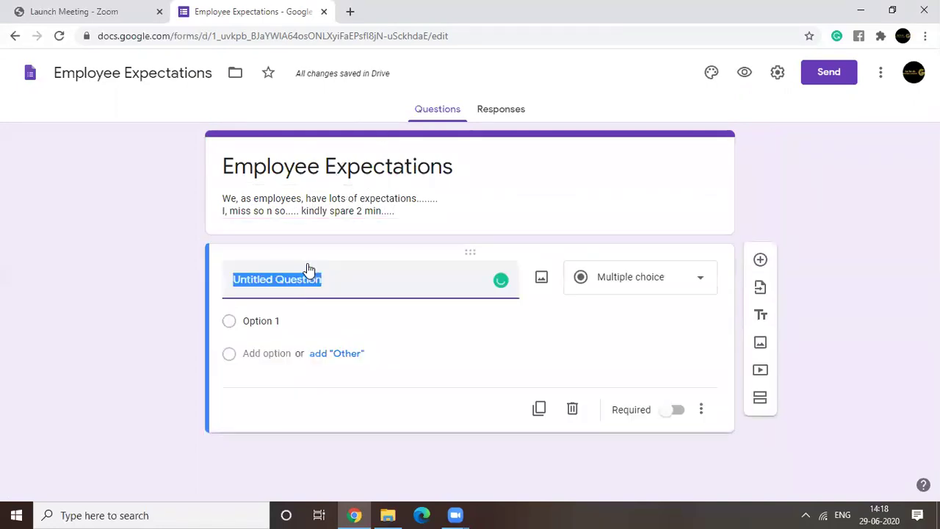
left_click(384, 283)
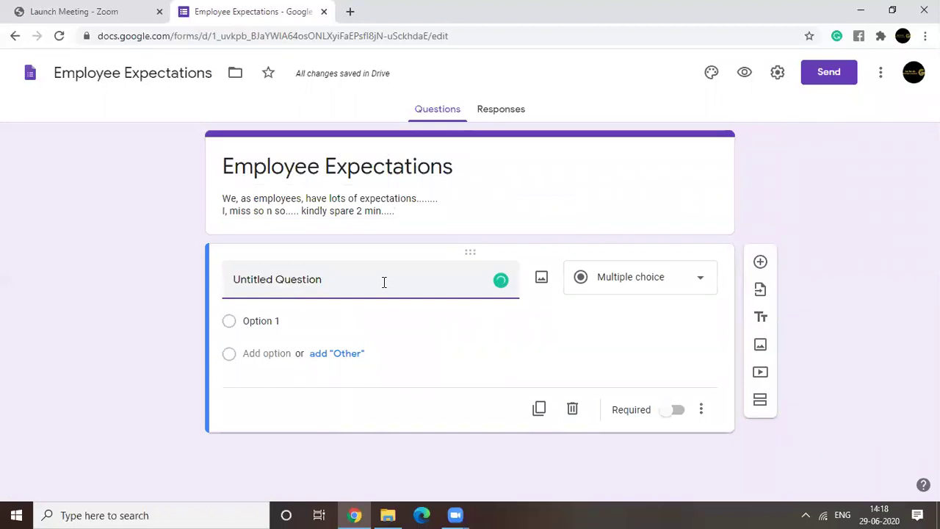
key("BackSpace")
key("BackSpace")
key("BackSpace")
key("BackSpace")
key("BackSpace")
key("BackSpace")
key("BackSpace")
key("BackSpace")
key("BackSpace")
key("BackSpace")
key("BackSpace")
key("BackSpace")
key("BackSpace")
key("BackSpace")
key("BackSpace")
key("BackSpace")
key("BackSpace")
type("Name")
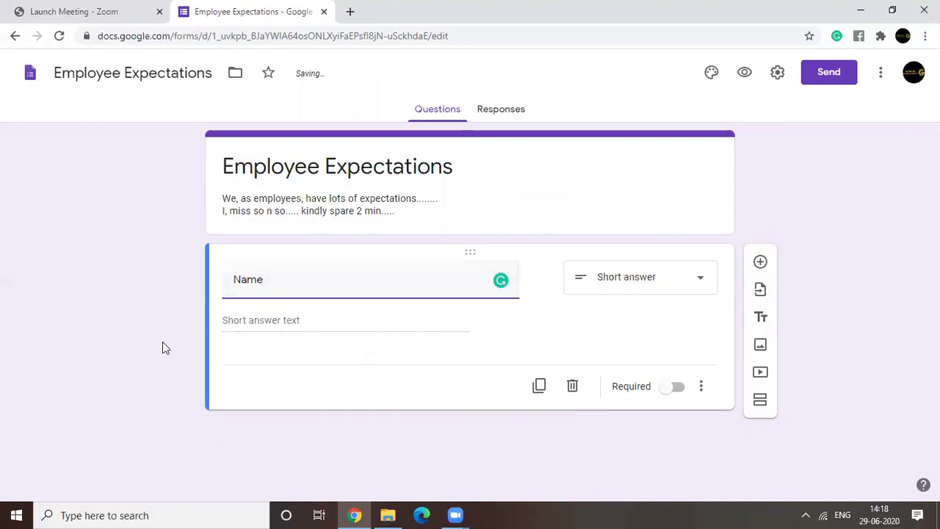
left_click(613, 286)
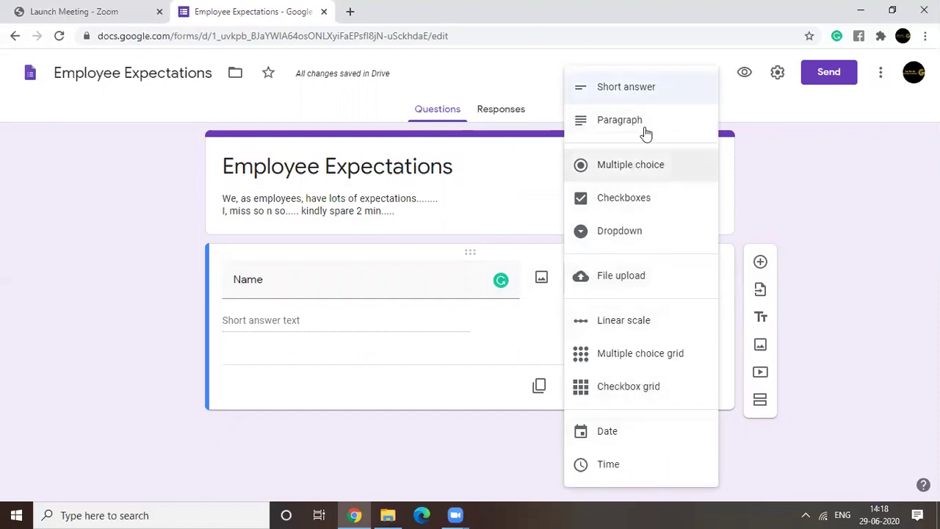
left_click(654, 96)
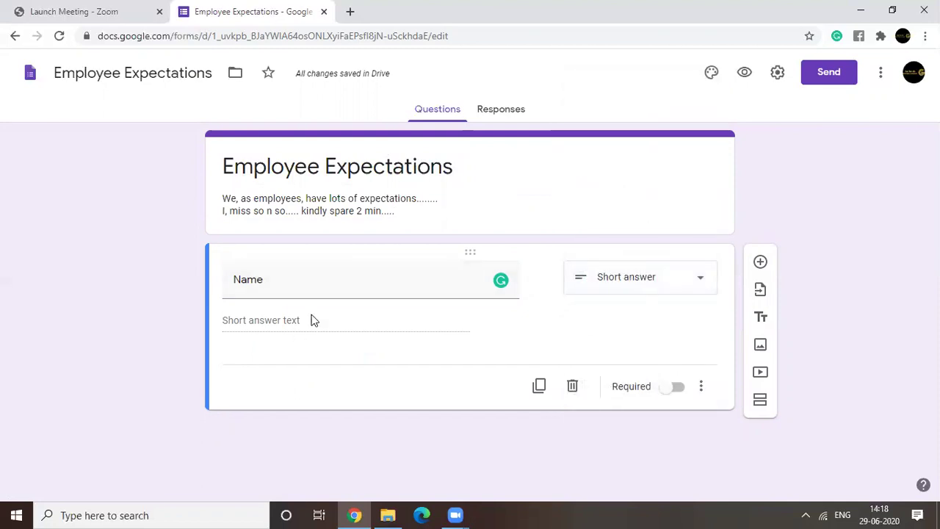
Add a multiple-choice question titled 'Years of Experience'
left_click(760, 262)
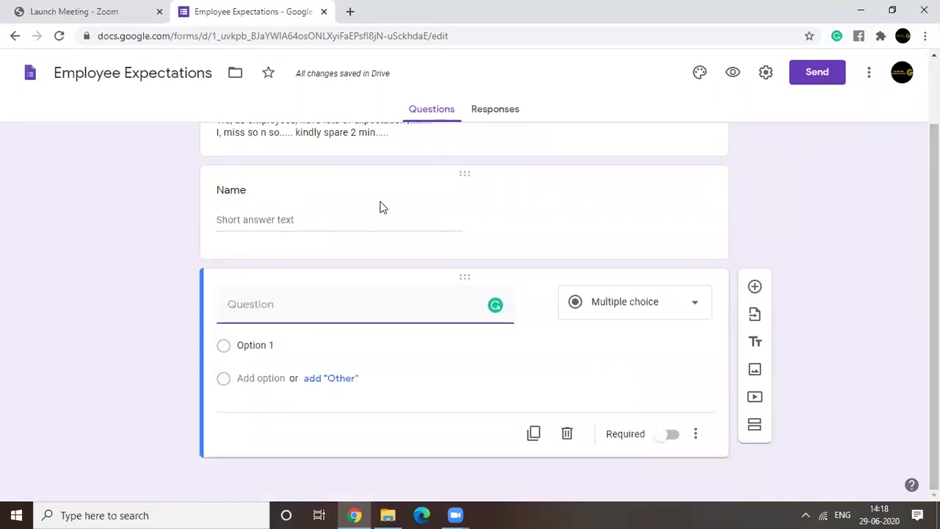
type("Years ")
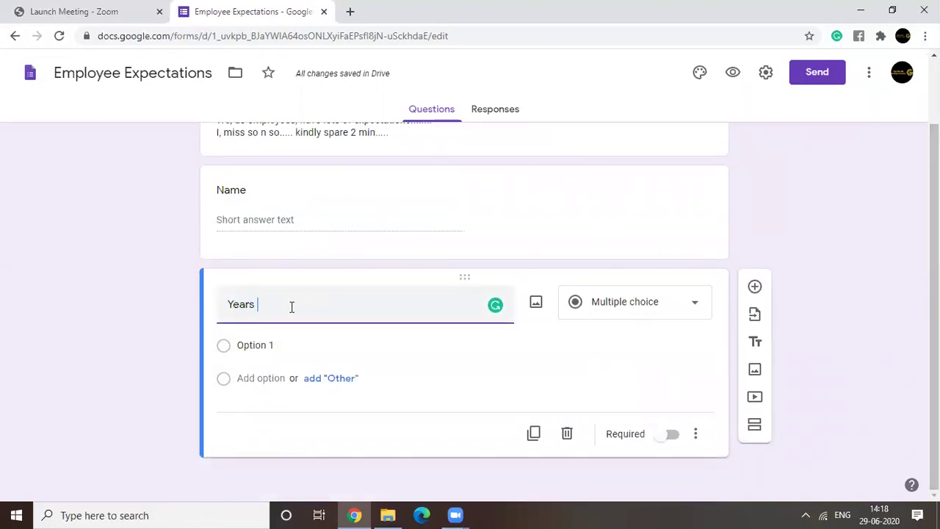
type("of Experience")
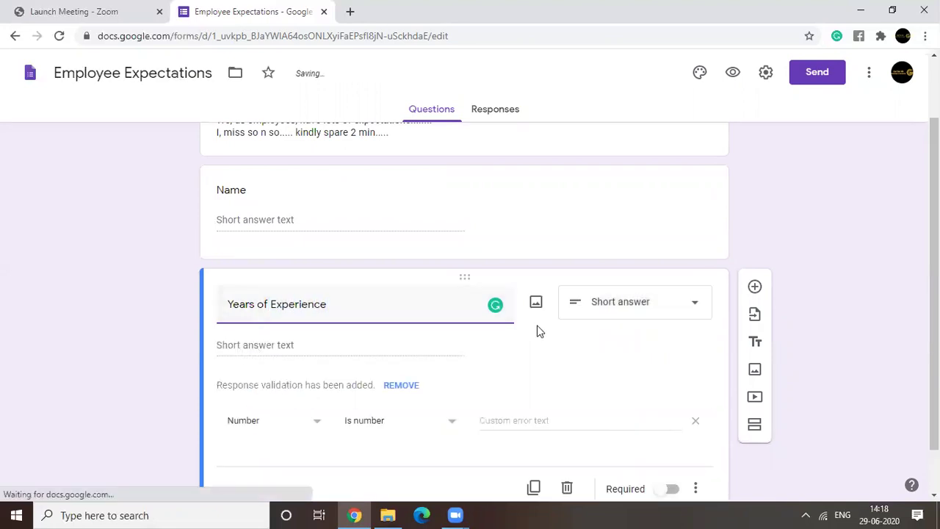
left_click(635, 307)
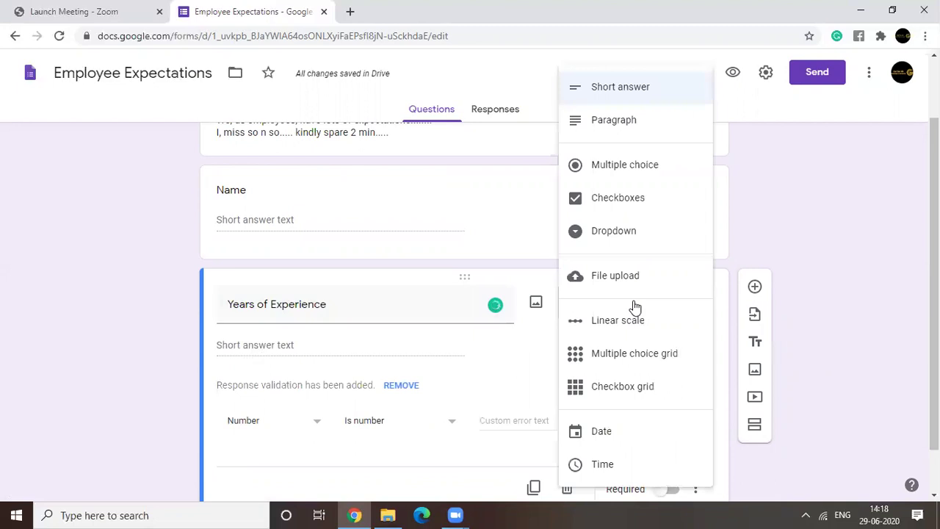
left_click(616, 178)
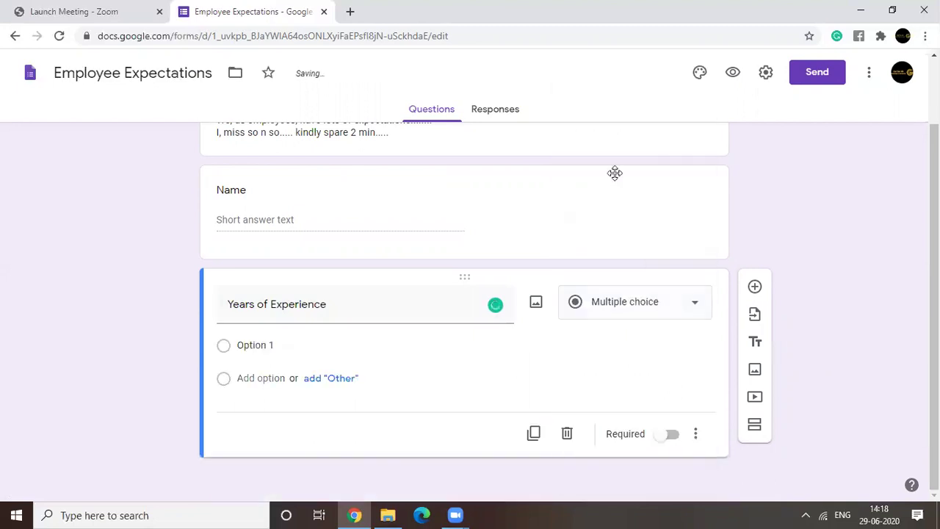
Give it the choices Less than 1 year, 1-3 years, 3-6 years and 6 years above
left_click(277, 341)
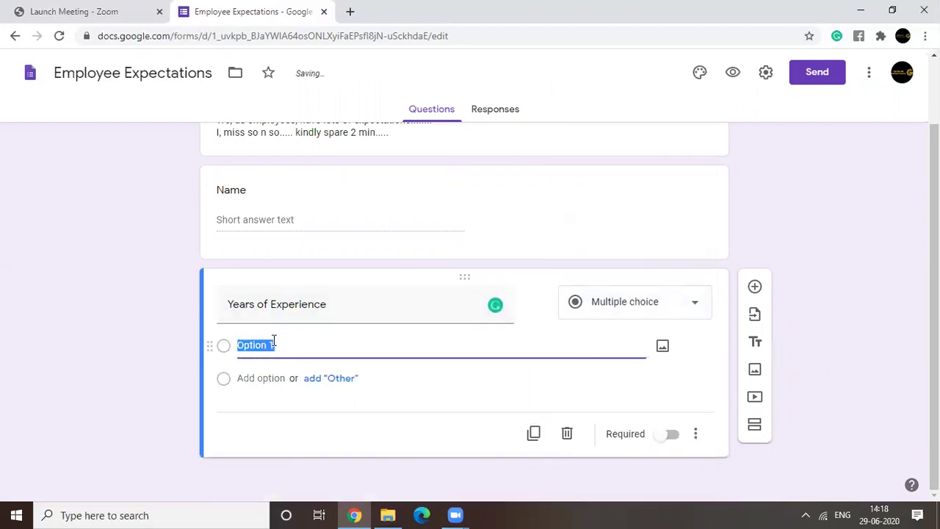
type("Less t")
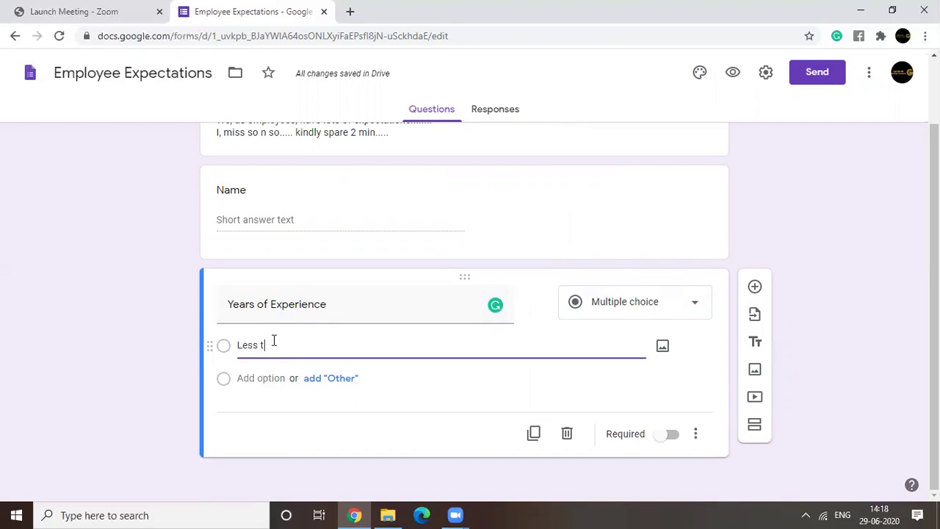
type("han 1 year")
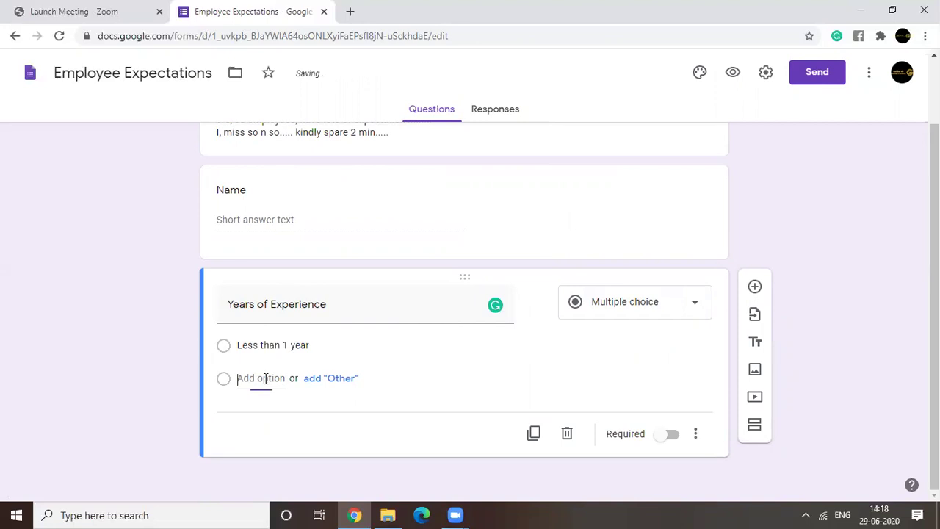
type("1-3 years")
left_click(260, 411)
type("3-6 years")
key("BackSpace")
type("year")
left_click(254, 443)
type("6")
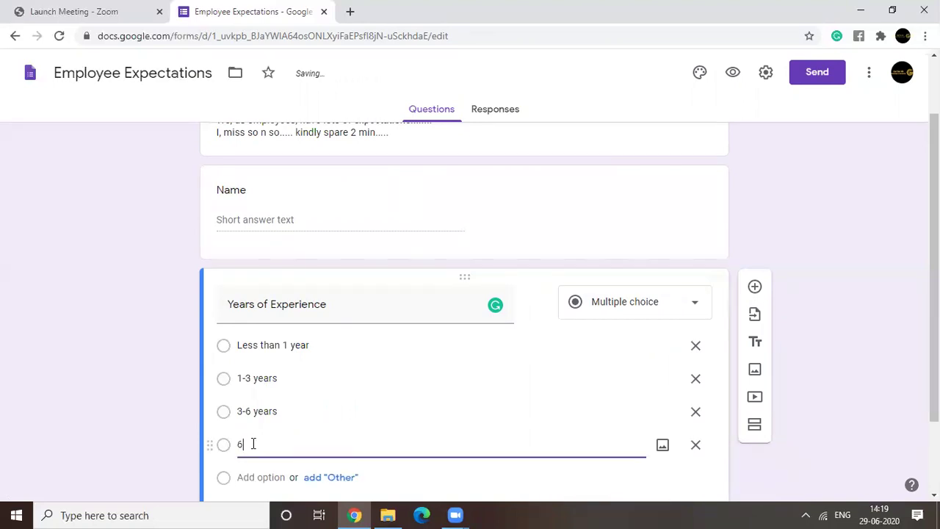
type(" years above")
Add a new question titled 'My expectation from the organization has been met.'
left_click(66, 409)
left_click(755, 286)
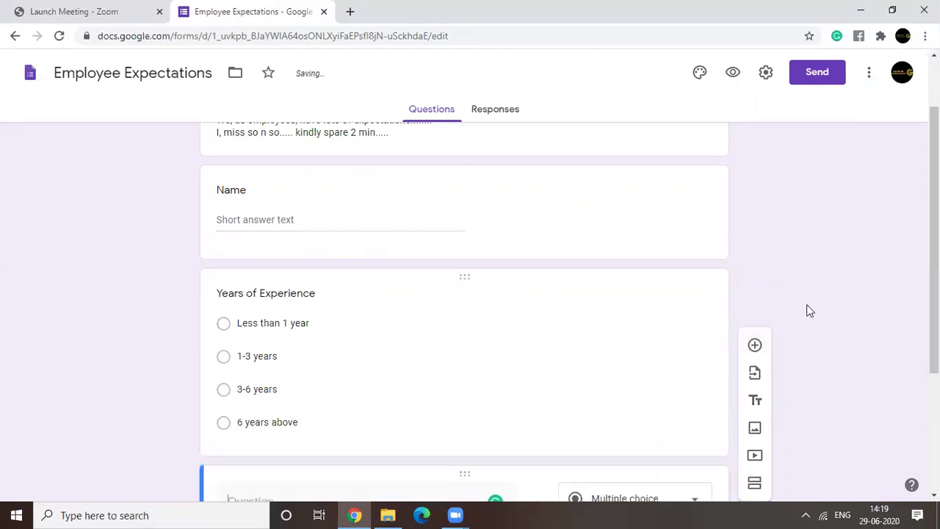
scroll(934, 293, "down", 1)
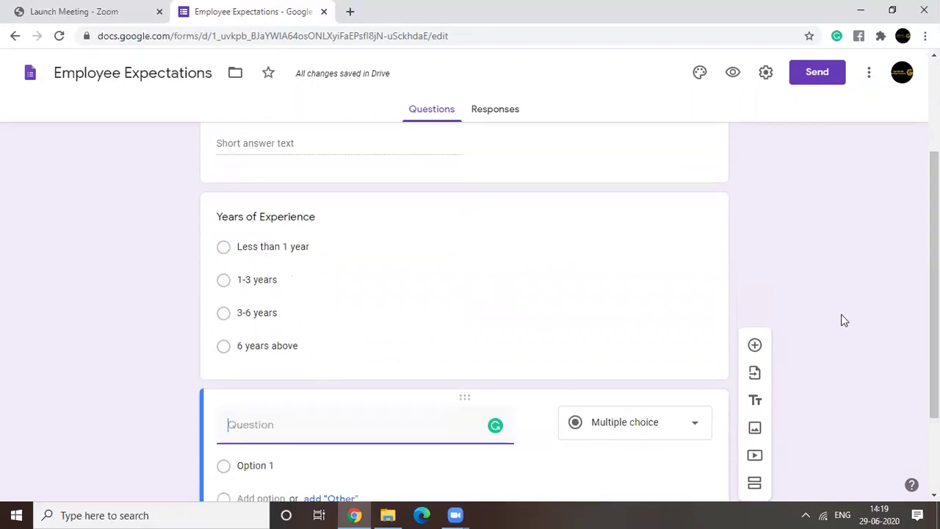
left_click(756, 346)
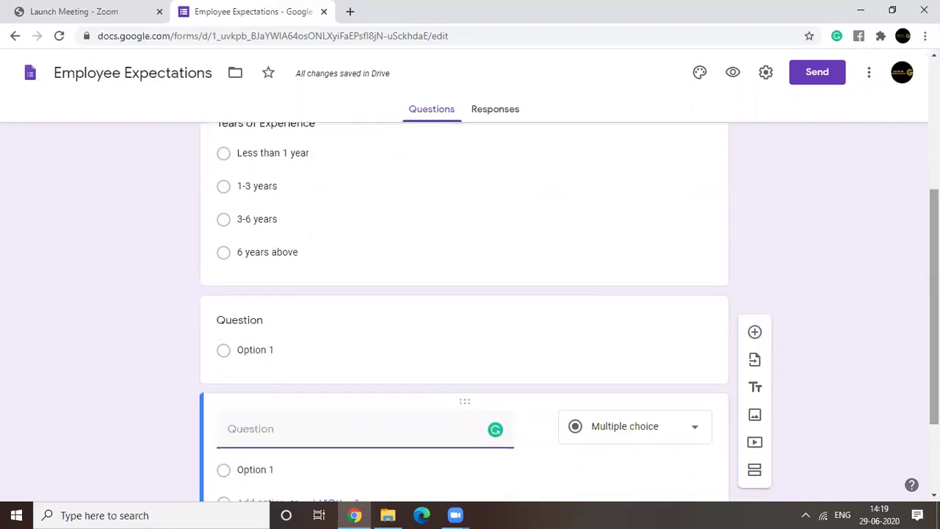
left_click(287, 317)
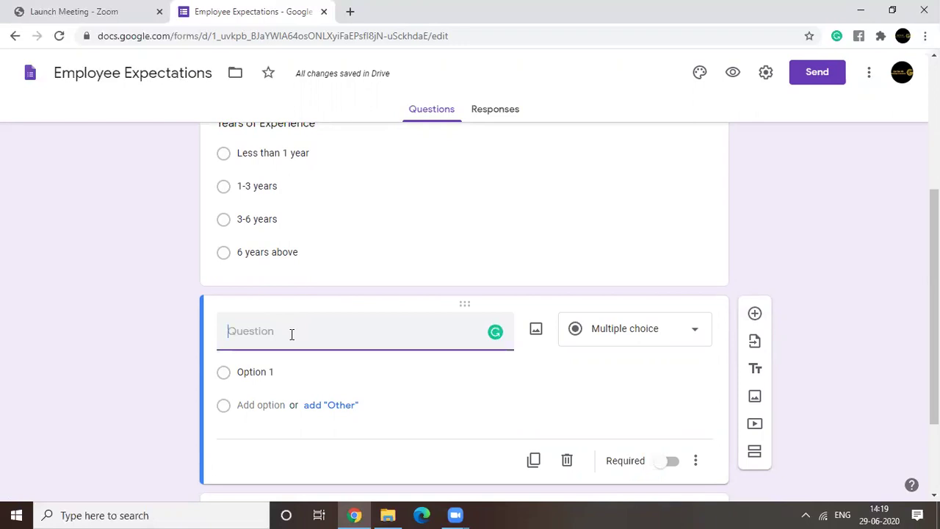
type("My expectation")
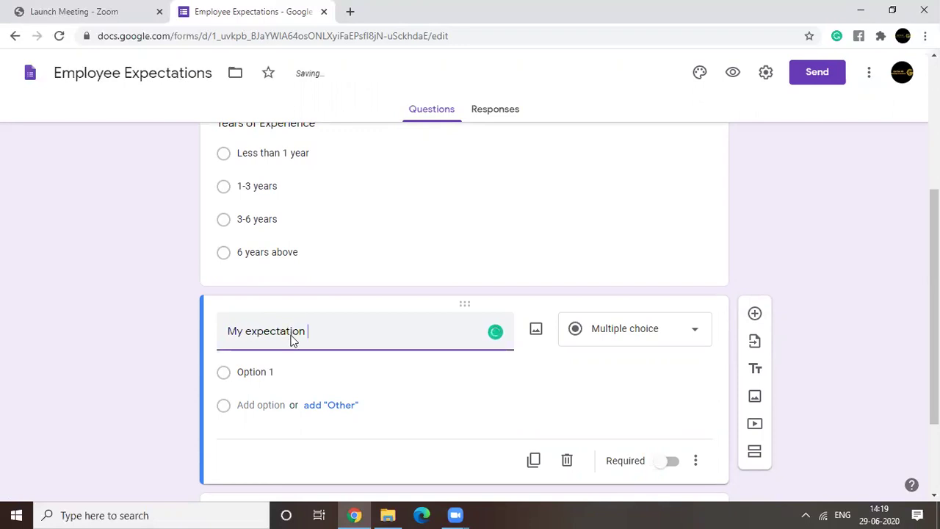
type(" from the organization has been met")
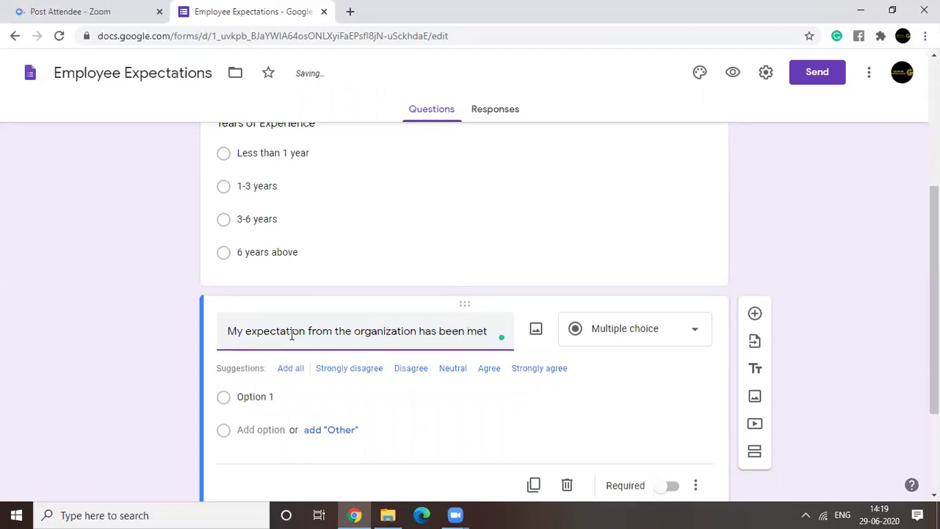
type(".")
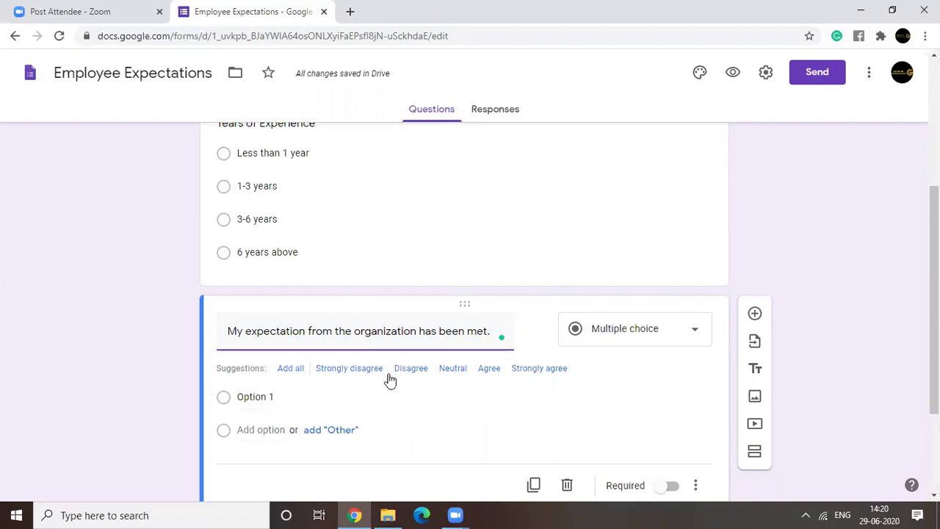
Make it a 1–5 Linear scale labelled Strongly Disagree to Strongly Agree, and add a question below
left_click(658, 347)
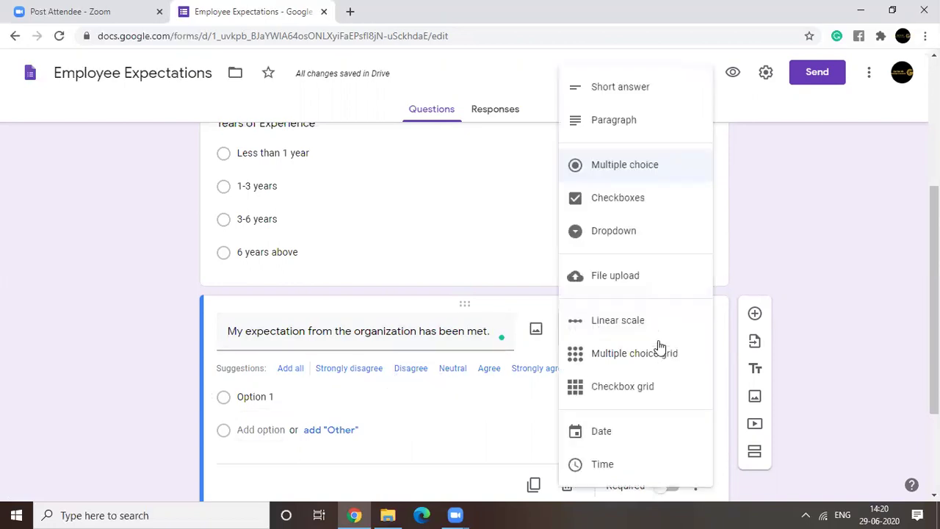
left_click(625, 325)
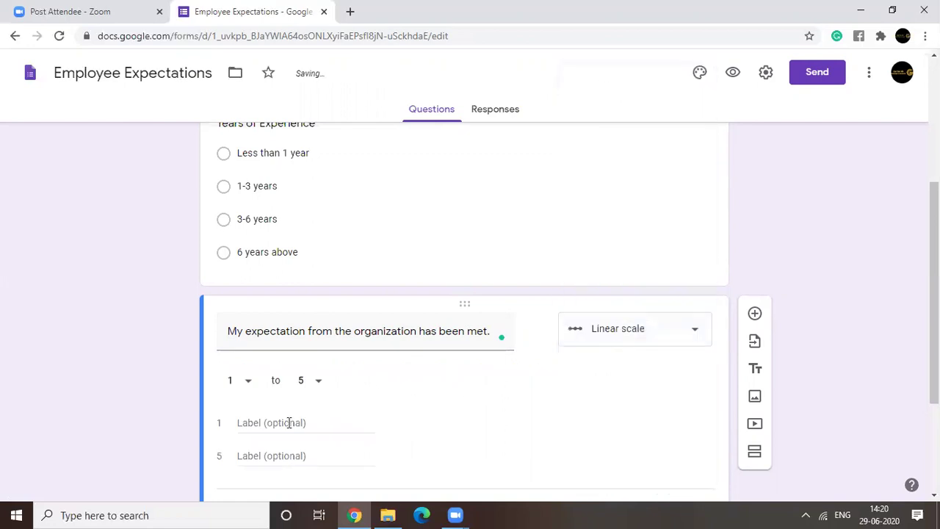
left_click(252, 423)
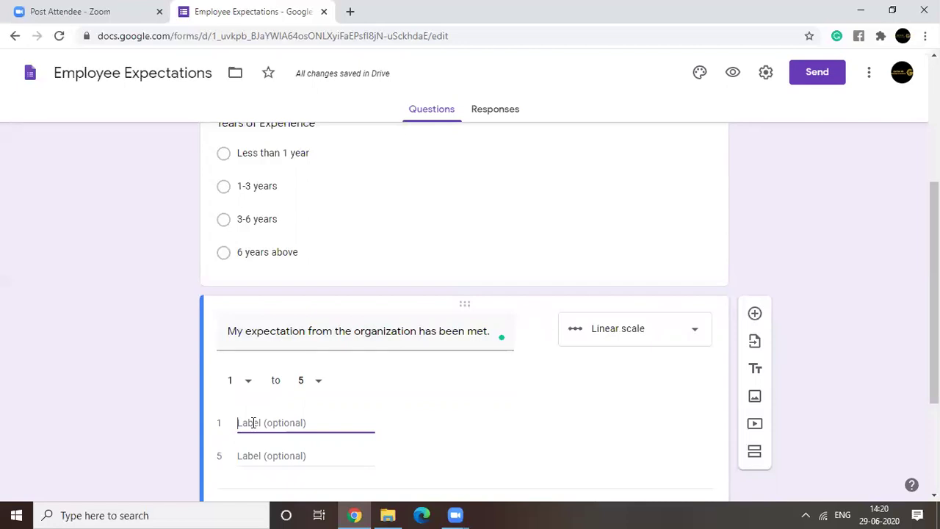
type("Strongly Disagree")
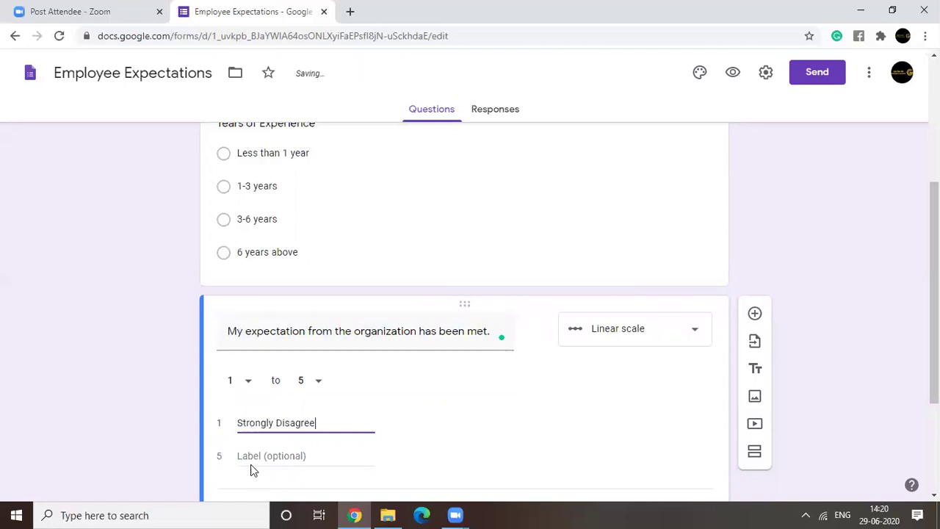
left_click(251, 455)
type("Str")
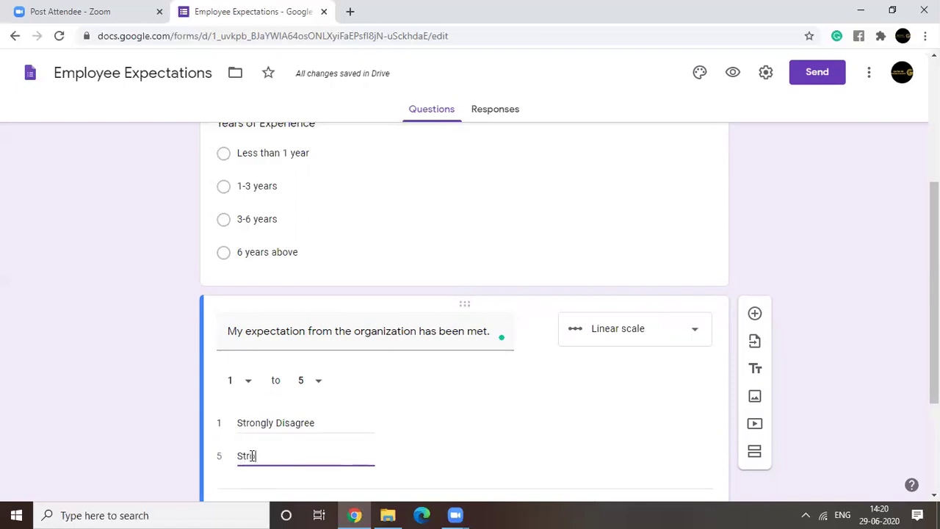
type("ongly Agree")
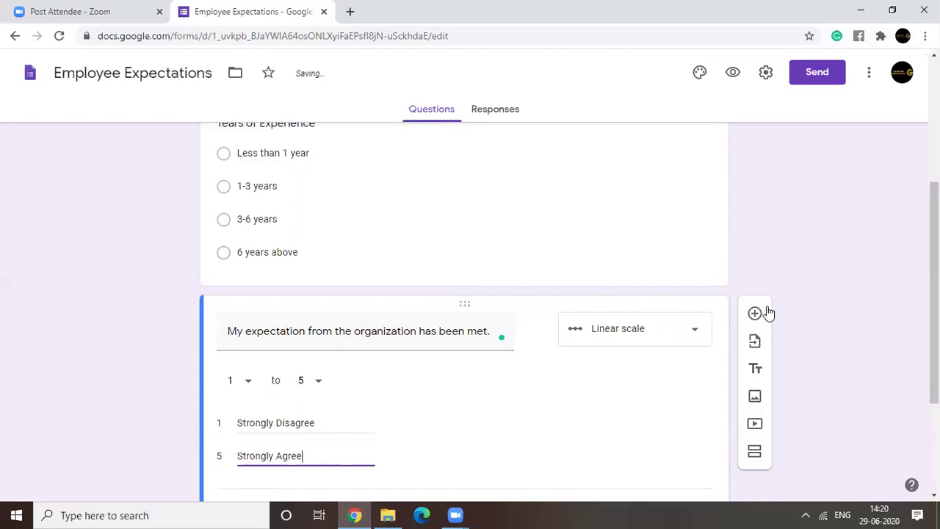
left_click(755, 313)
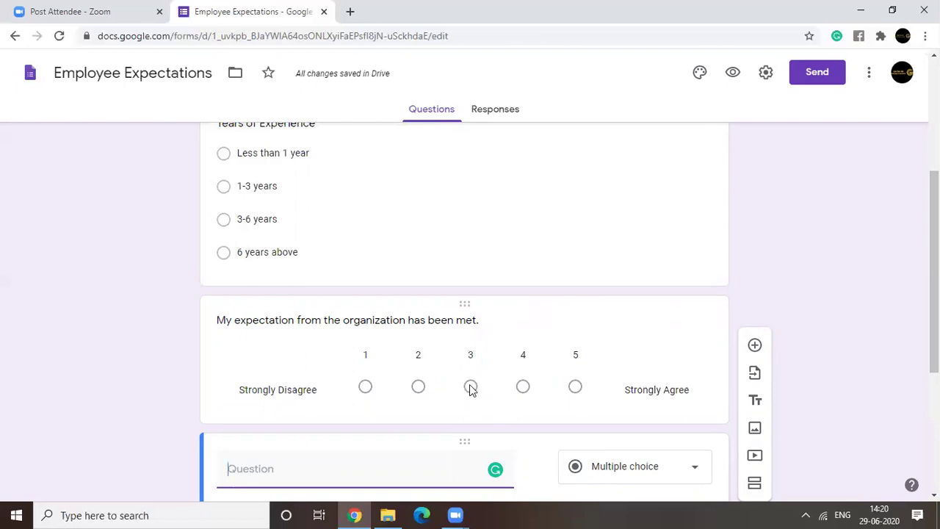
Add a question titled 'My expectations on promotion were based on:'
left_click(755, 345)
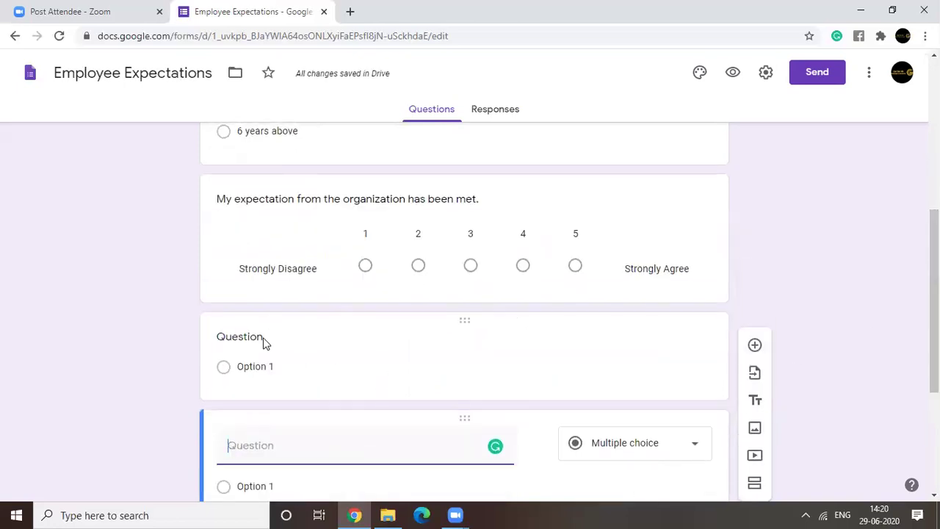
left_click(264, 342)
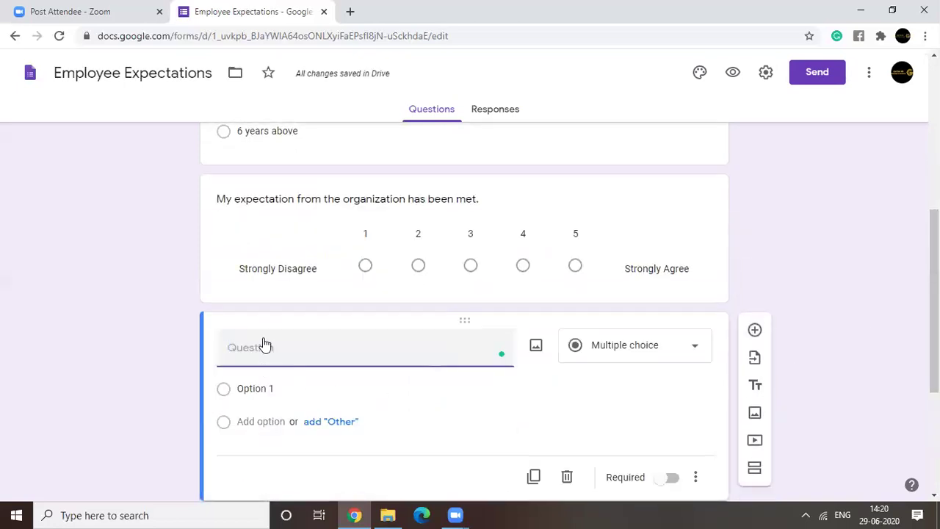
type("My expectations on ")
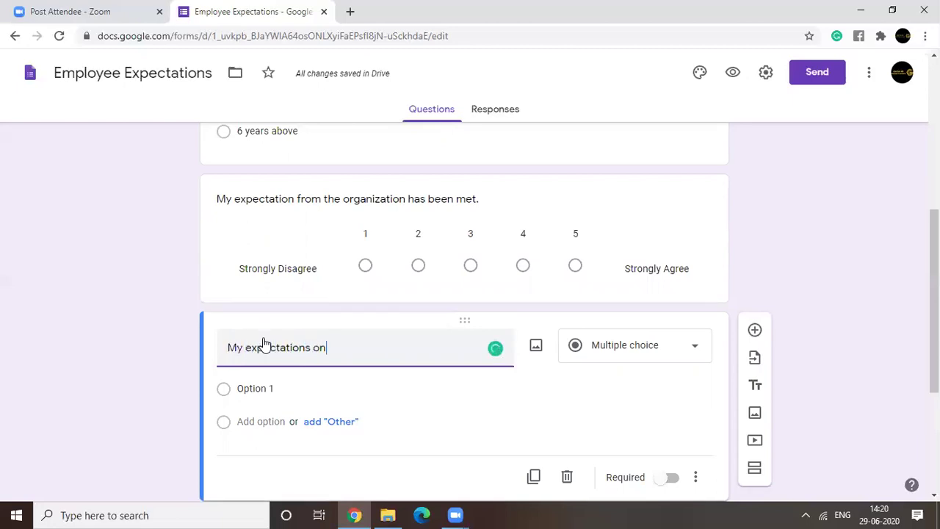
type("promotion ")
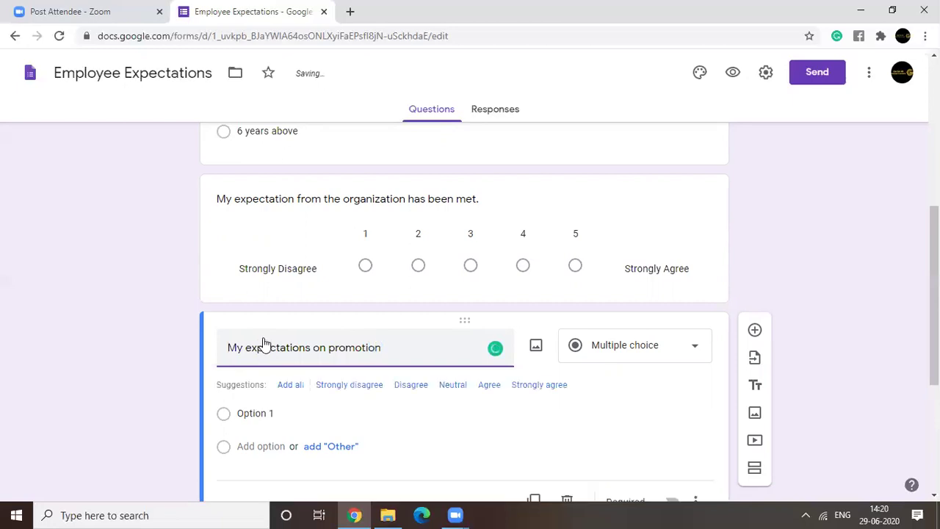
type("were based on:")
Make it a Multiple choice grid with first row 'Past experiences', accepting the 'on'→'for' suggestion
left_click(614, 356)
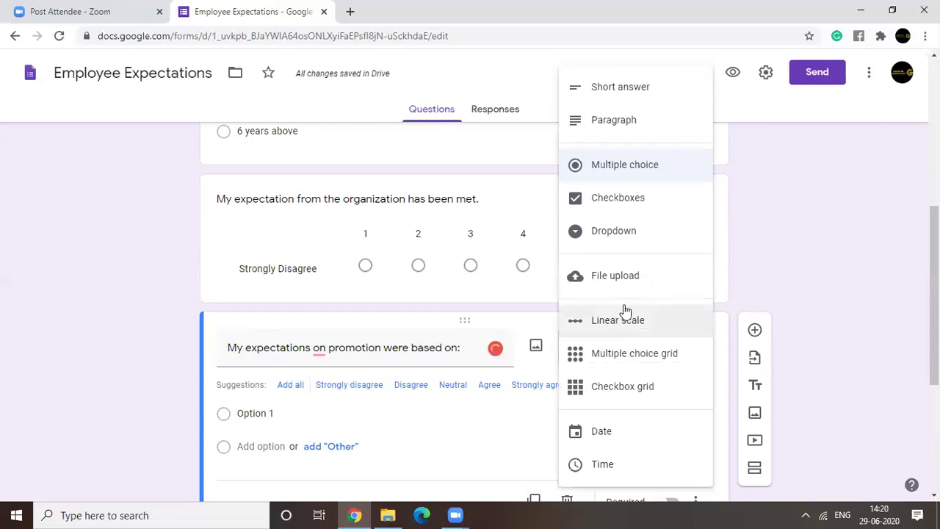
left_click(630, 356)
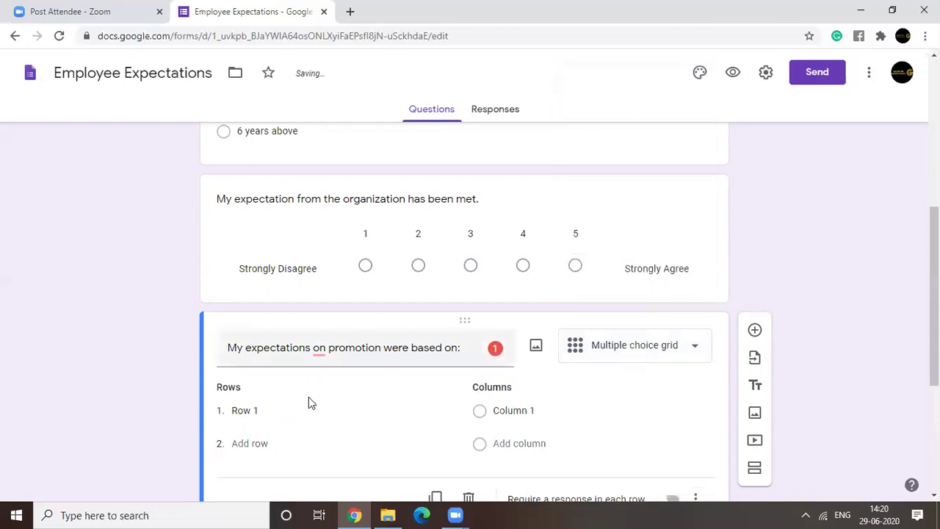
left_click(259, 410)
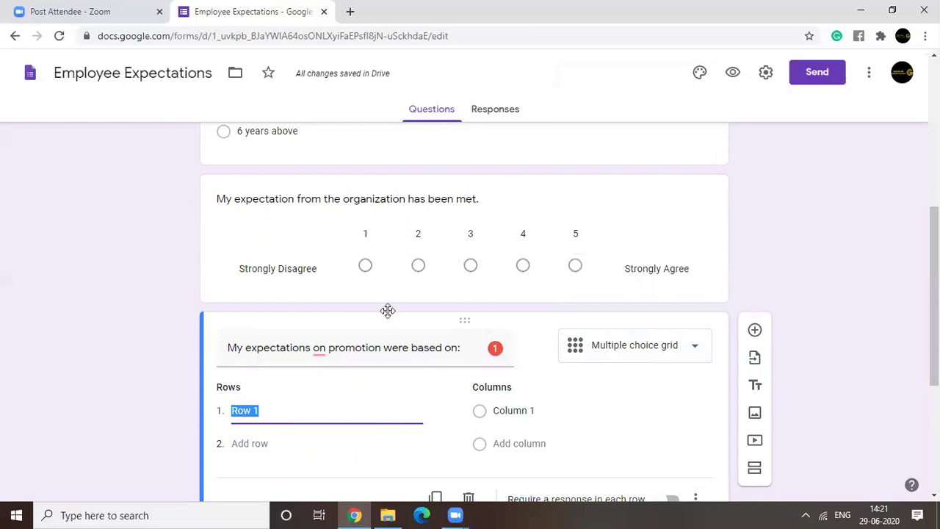
type("Past experiences")
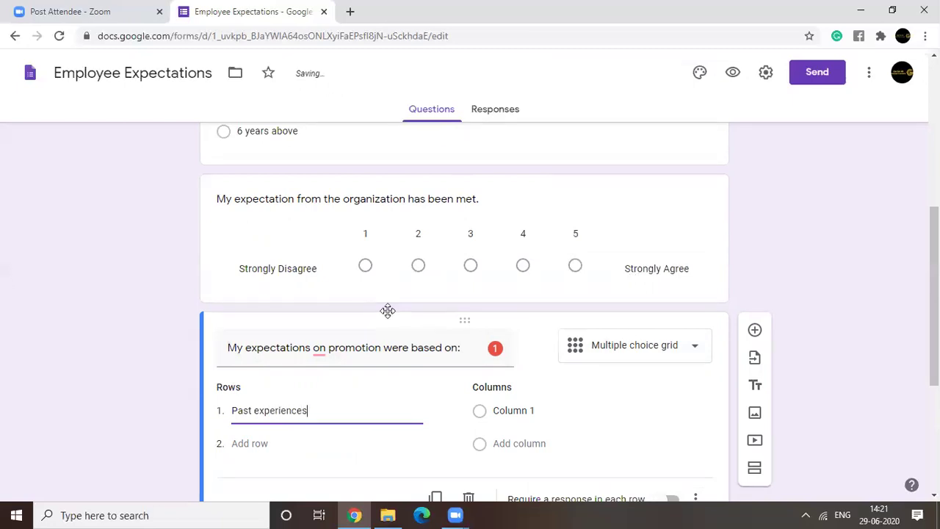
left_click(269, 445)
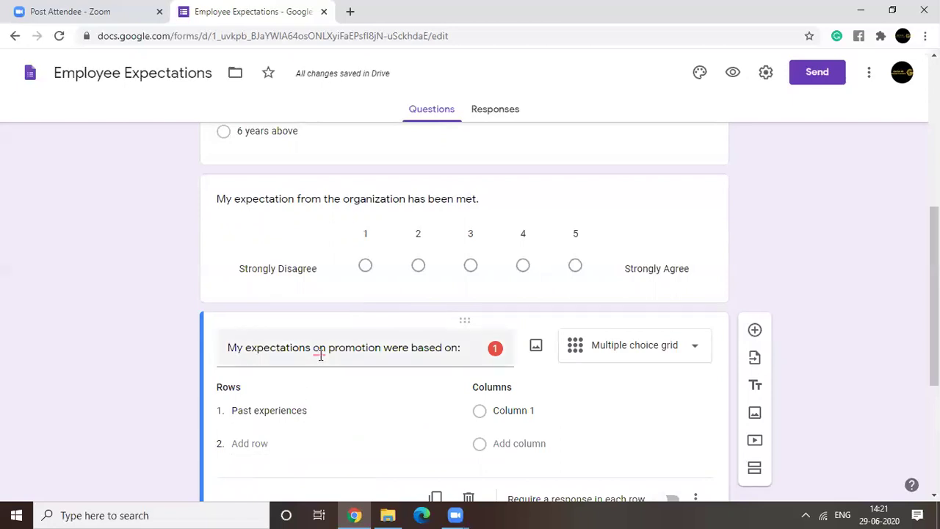
mouse_move(320, 351)
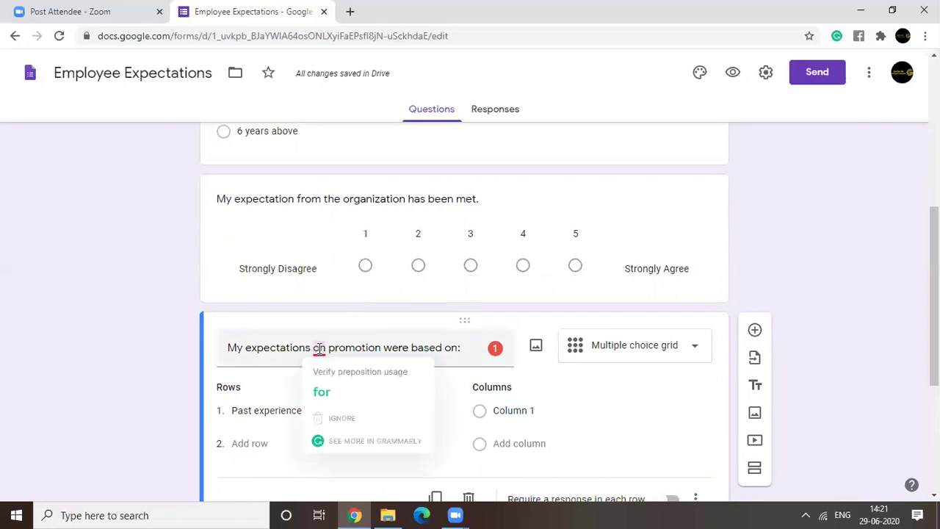
left_click(322, 390)
Add grid rows Gossip, Astrology, Wishful thinking and Hard data
left_click(257, 444)
type("S")
key("BackSpace")
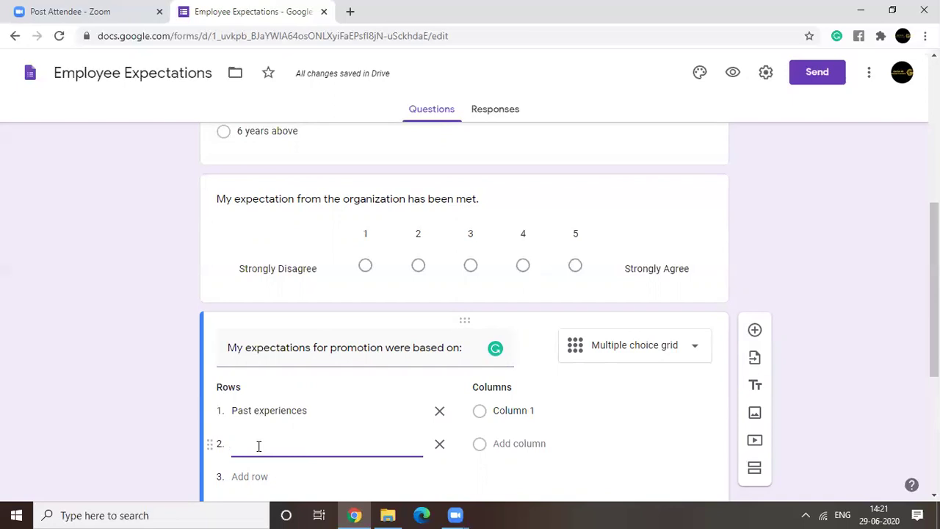
type("Gossip")
left_click(252, 476)
type("Astrology")
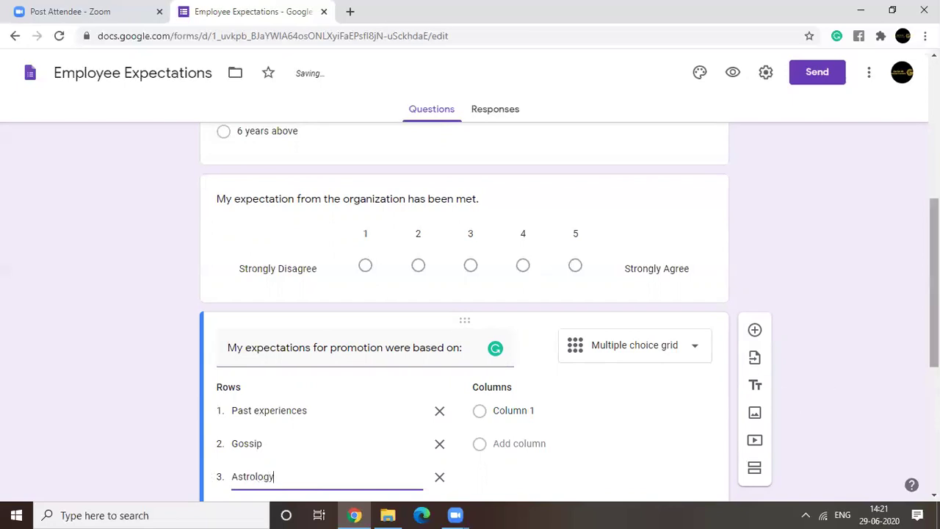
scroll(465, 308, "down", 2)
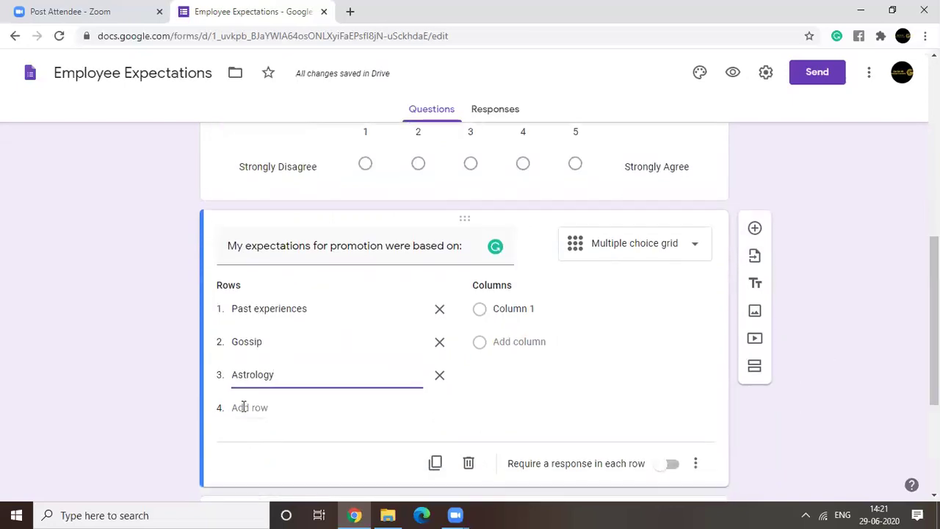
left_click(243, 508)
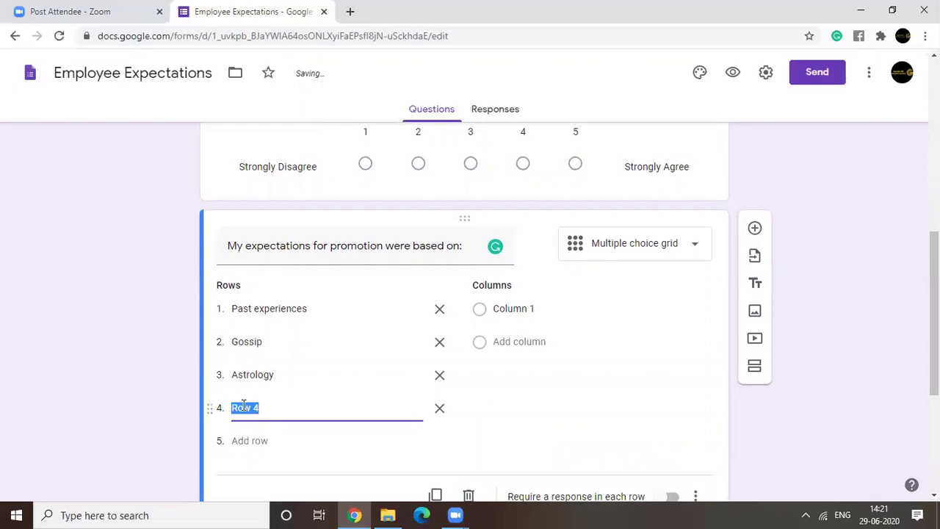
type("Wishful thinking")
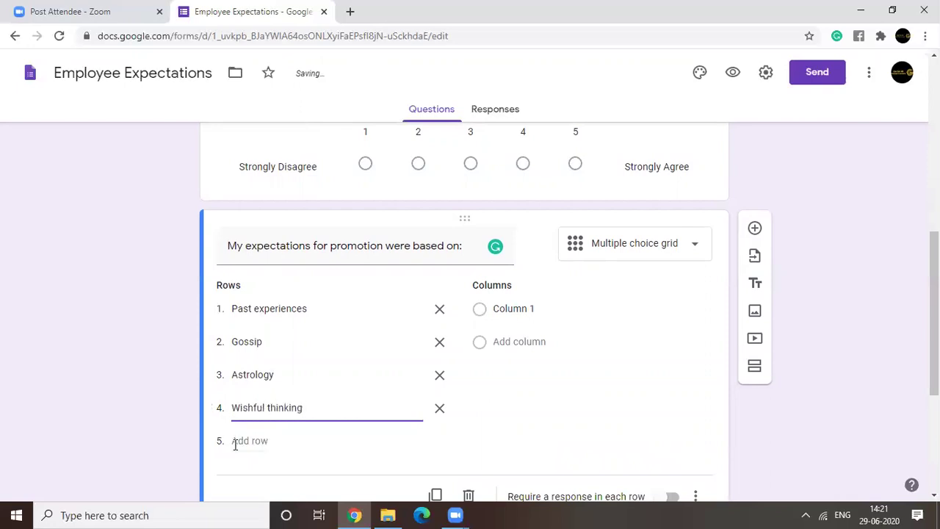
left_click(241, 443)
type("Hard")
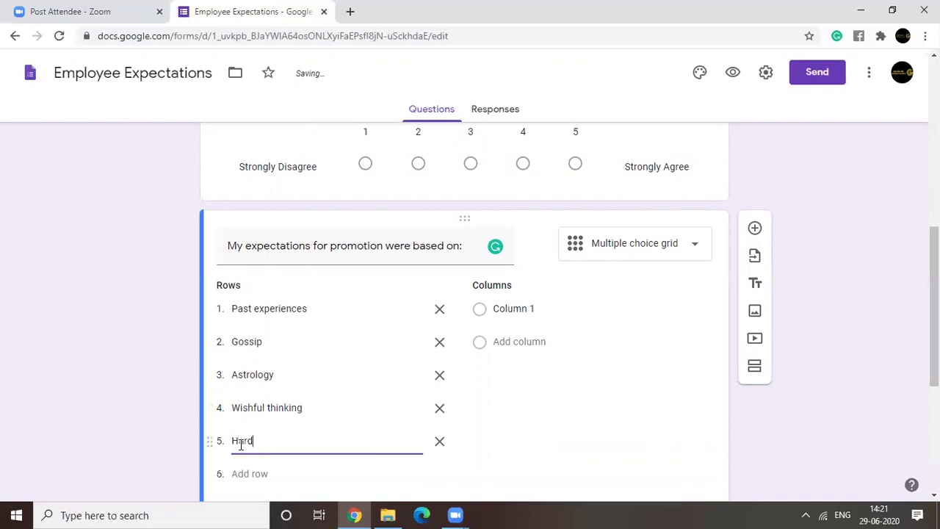
type(" data")
Label the grid columns Strongly Disagree, Disagree, Neutral, Agree and Strongly Agree
left_click(529, 312)
type("S")
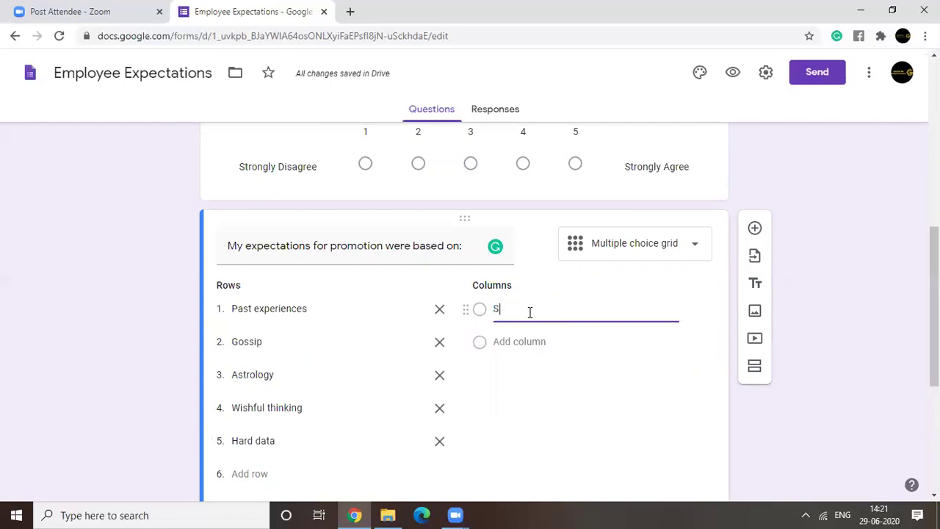
type("trongly Disagree")
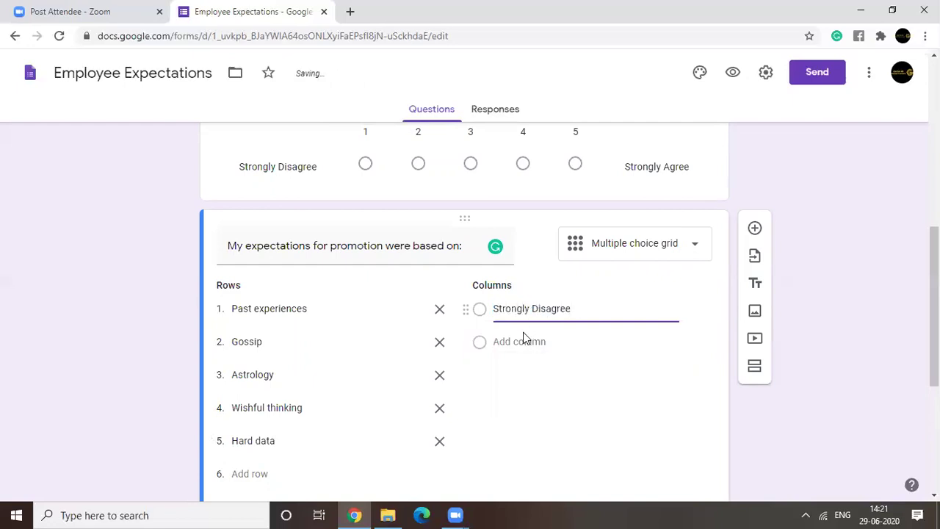
left_click(523, 342)
type("Disagree")
left_click(512, 374)
type("Neutral")
left_click(512, 408)
type("A")
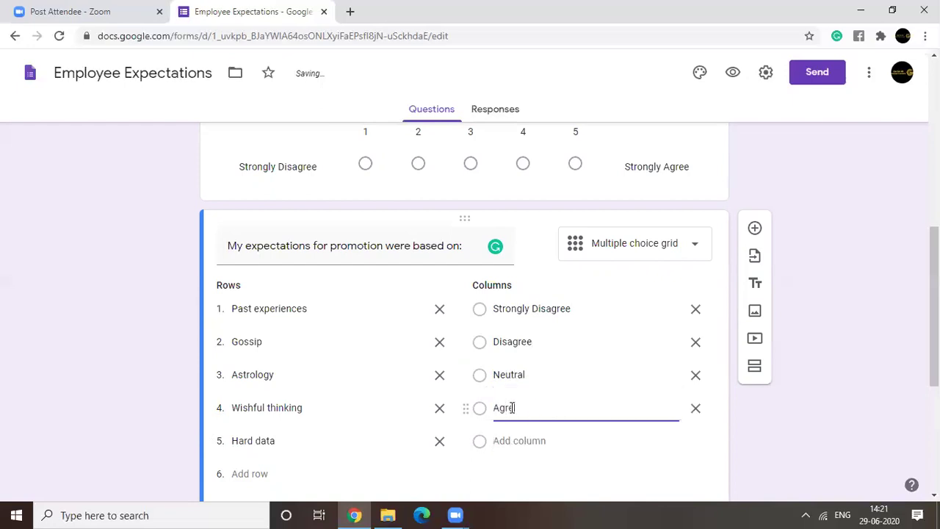
type("gree")
left_click(514, 441)
type("S")
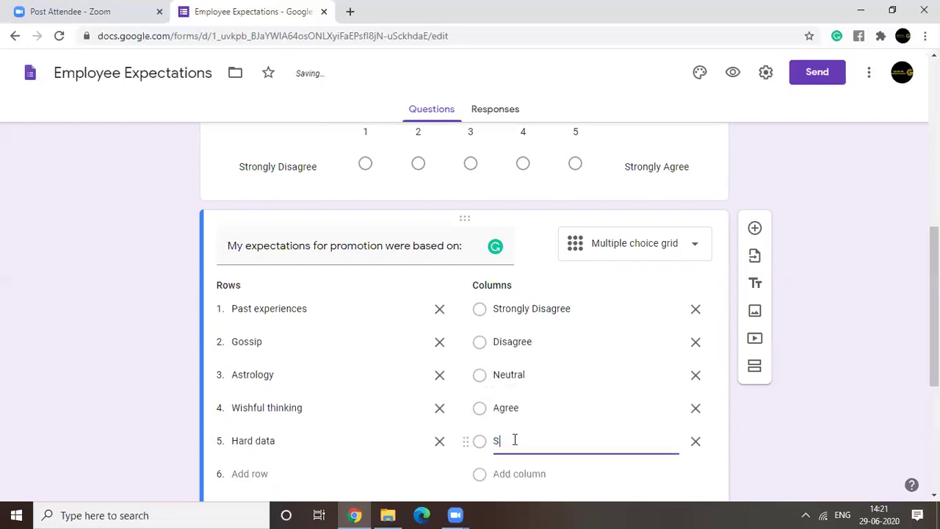
type("trongly Agree")
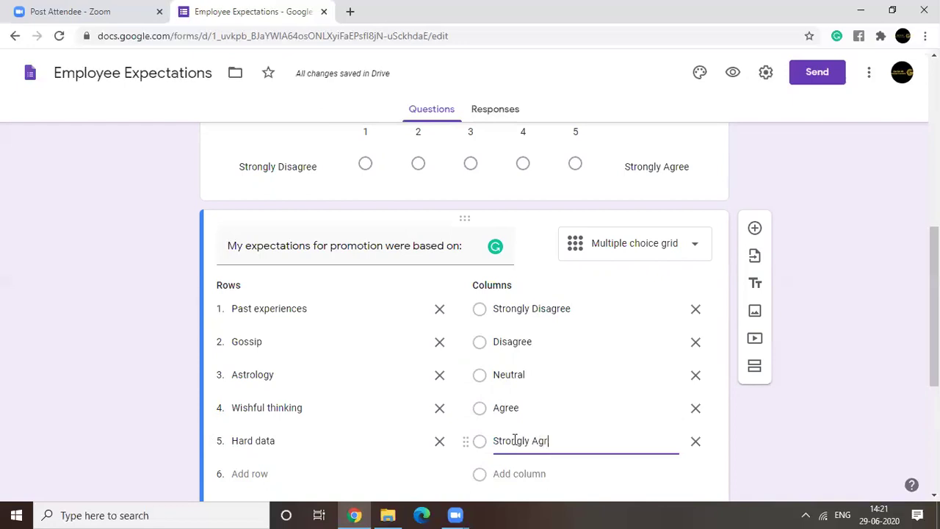
left_click(844, 332)
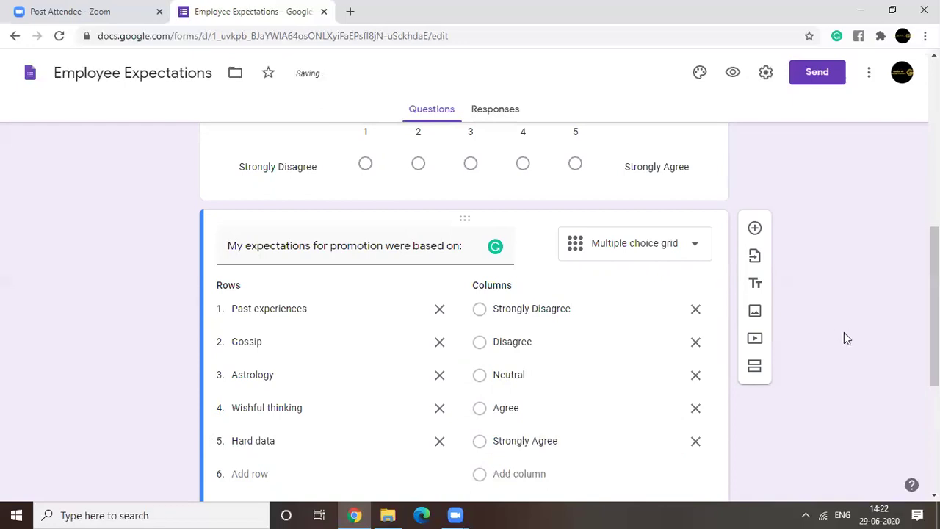
Add a blank question below the grid
left_click(755, 230)
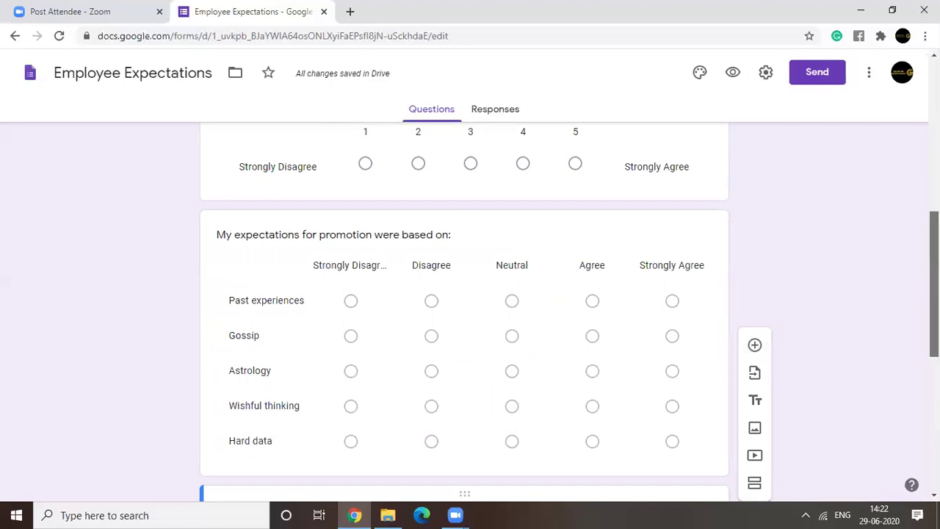
left_click_drag(934, 279, 934, 263)
scroll(768, 210, "down", 1)
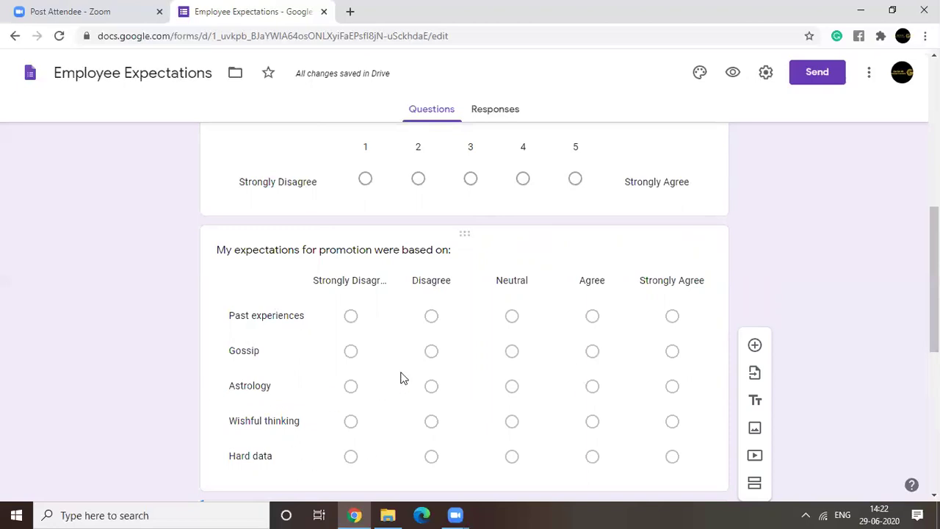
Add an 'Any suggestions?' question below the grid with a Paragraph answer type
left_click(756, 343)
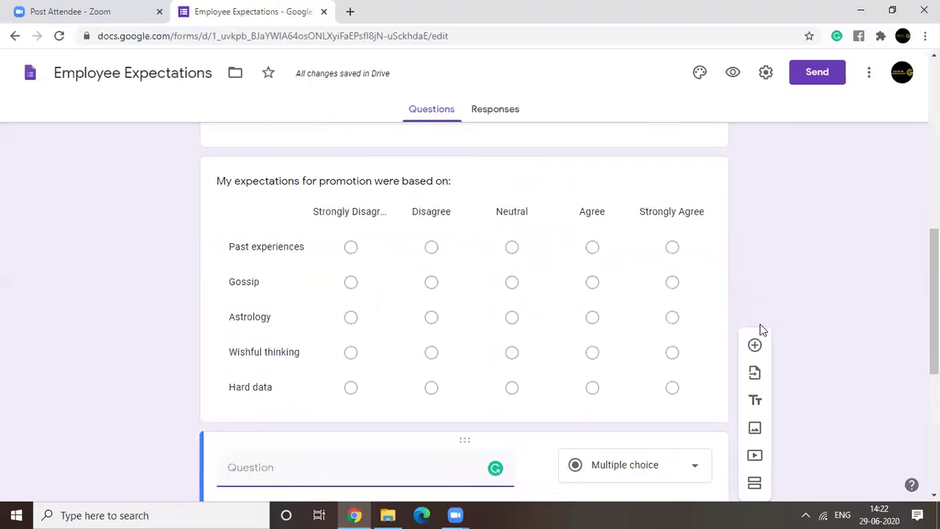
left_click(329, 459)
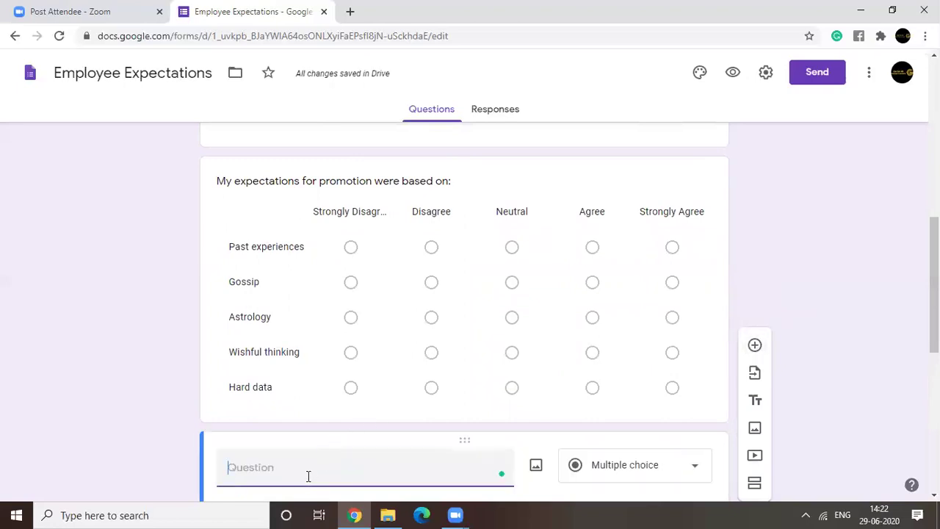
type("Any sugges")
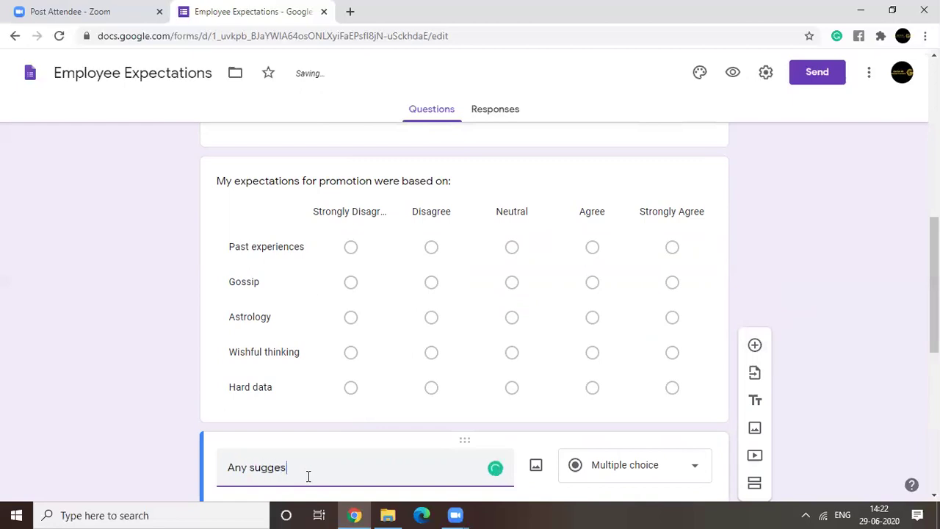
type("tions")
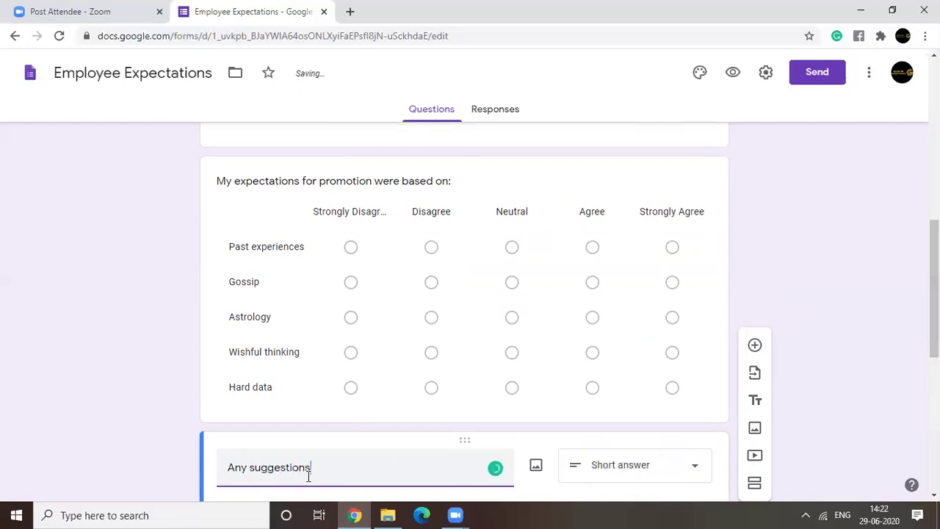
type("?")
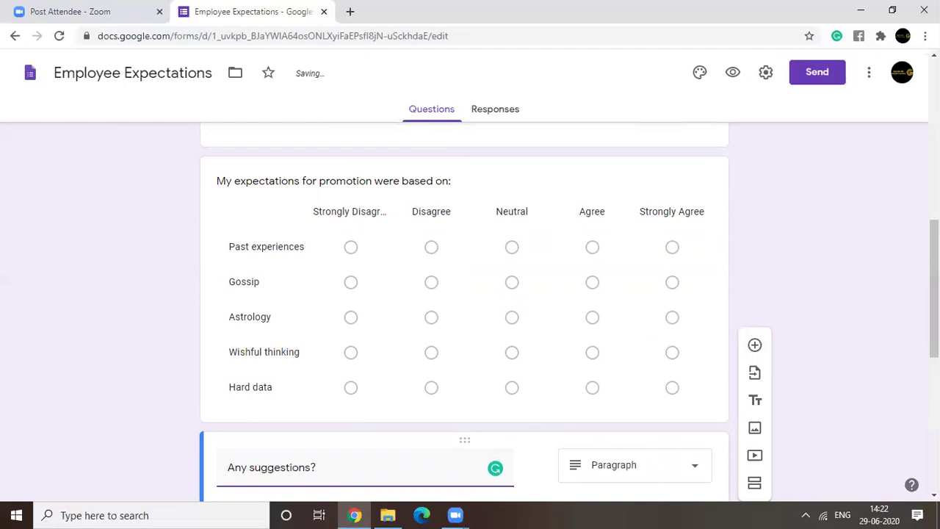
scroll(688, 296, "down", 3)
left_click(634, 287)
left_click(636, 121)
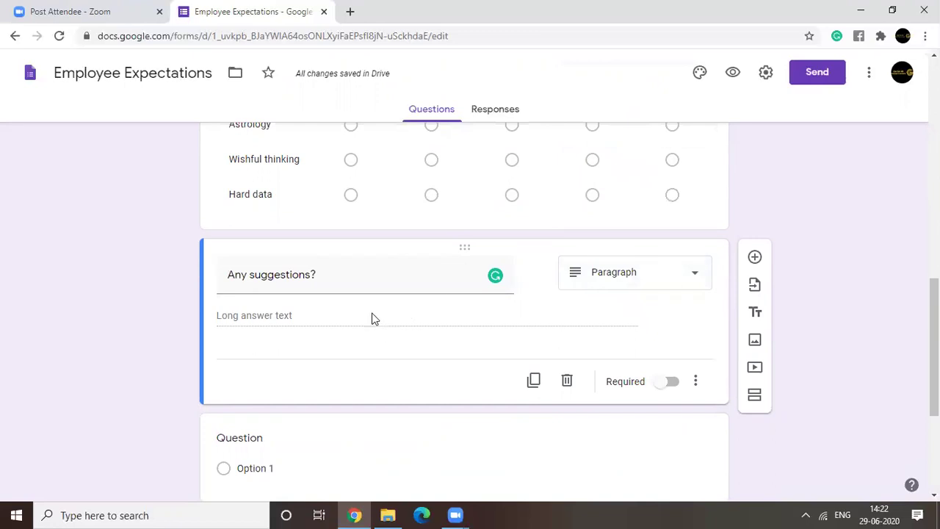
left_click_drag(934, 345, 934, 127)
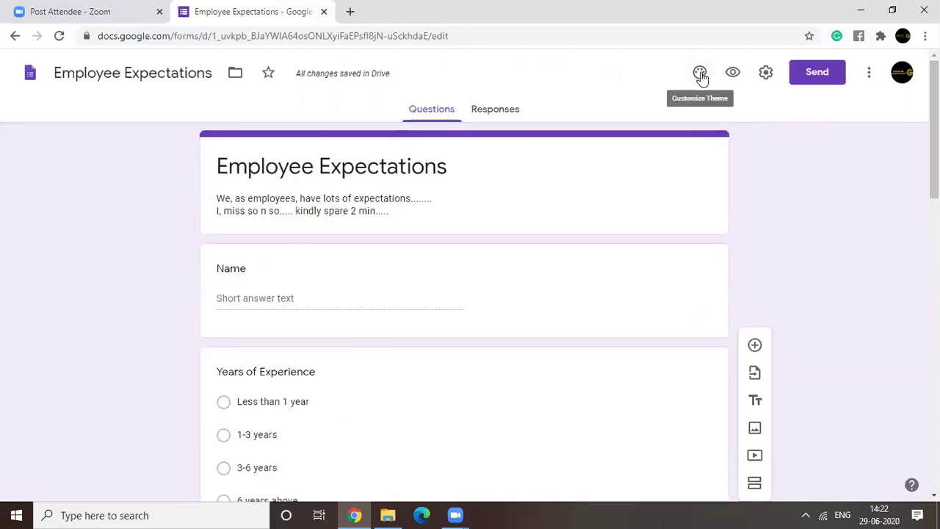
Pick the desk illustration with notepad and coffee cup from the Themes header gallery
left_click(700, 73)
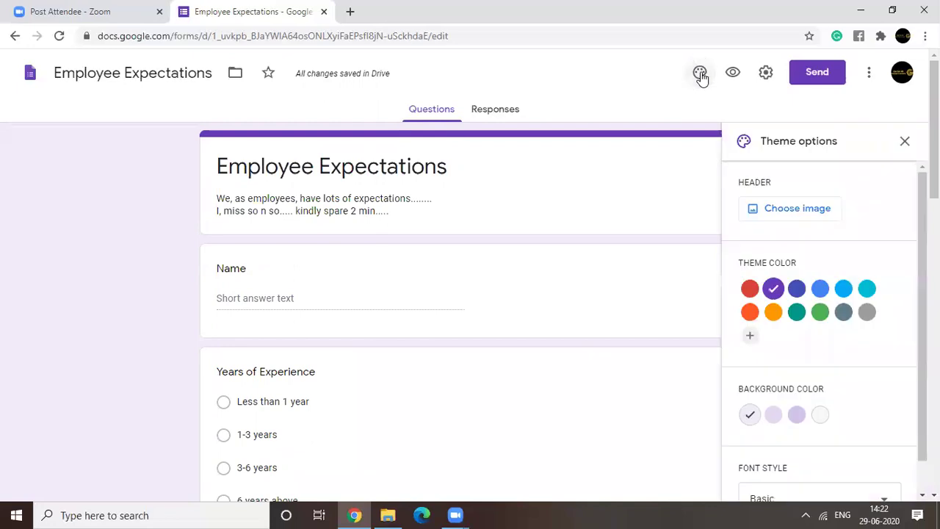
left_click(798, 211)
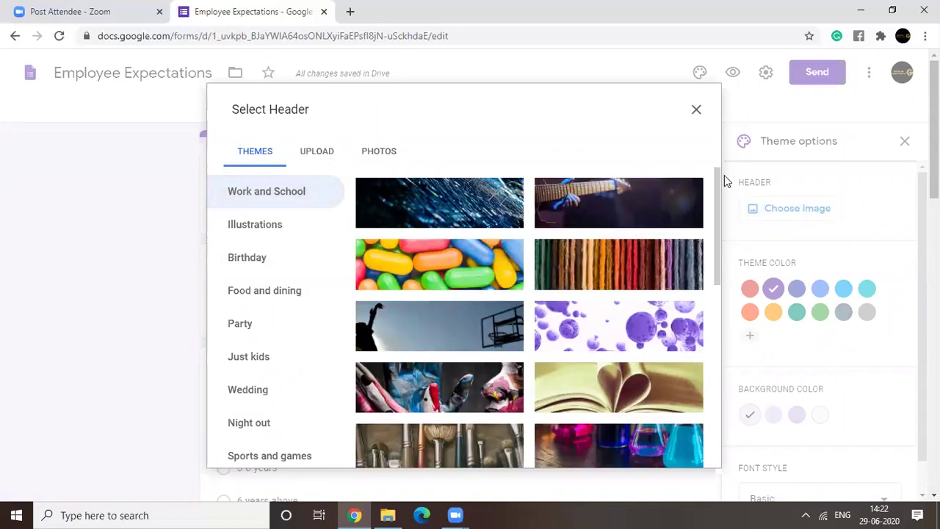
scroll(720, 272, "down", 2)
left_click_drag(720, 272, 728, 483)
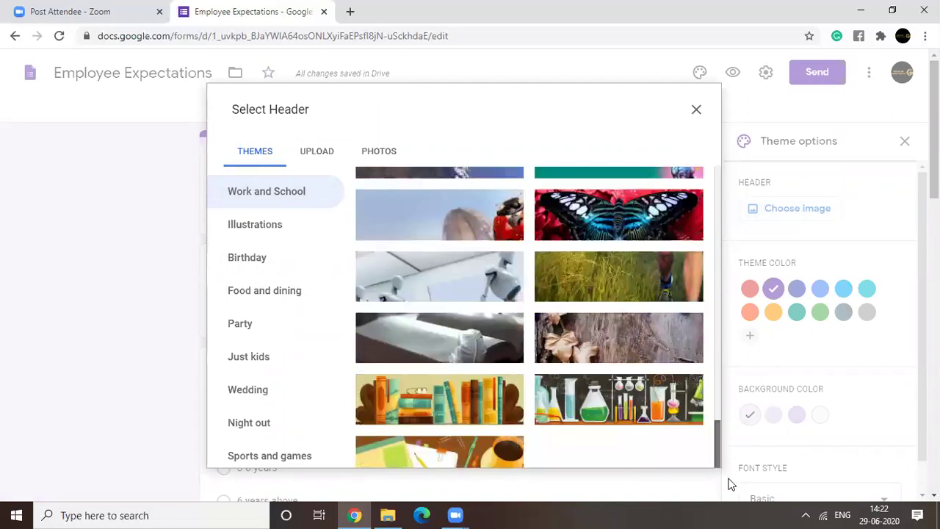
left_click(467, 454)
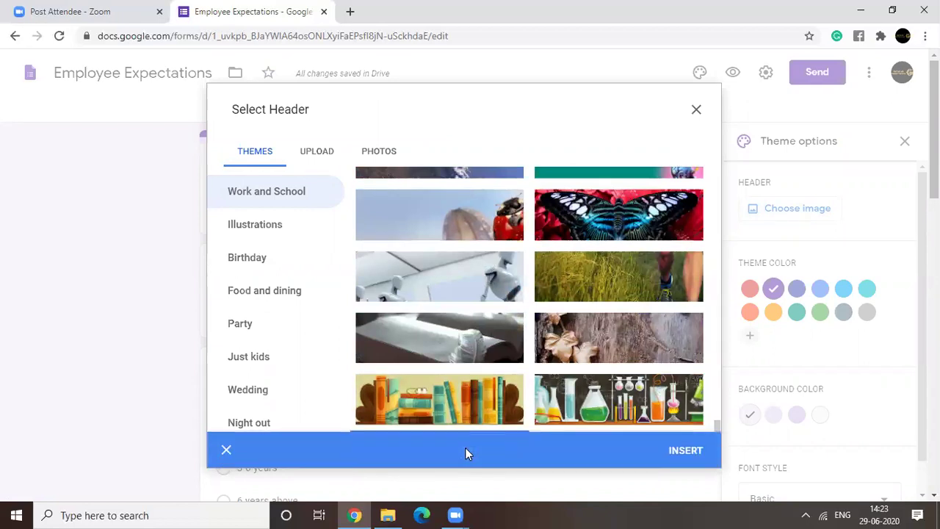
Insert the desk header image and set a purple theme with a darker lavender background
left_click(691, 450)
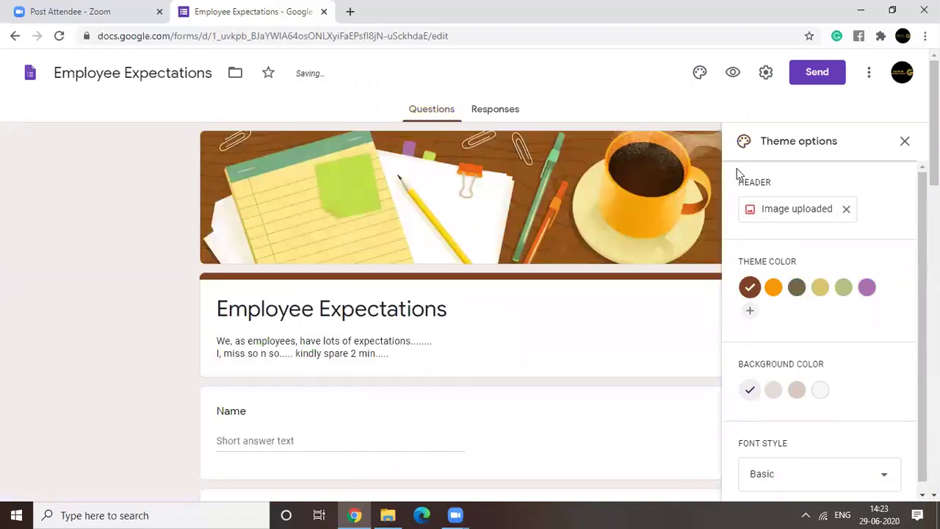
left_click(775, 291)
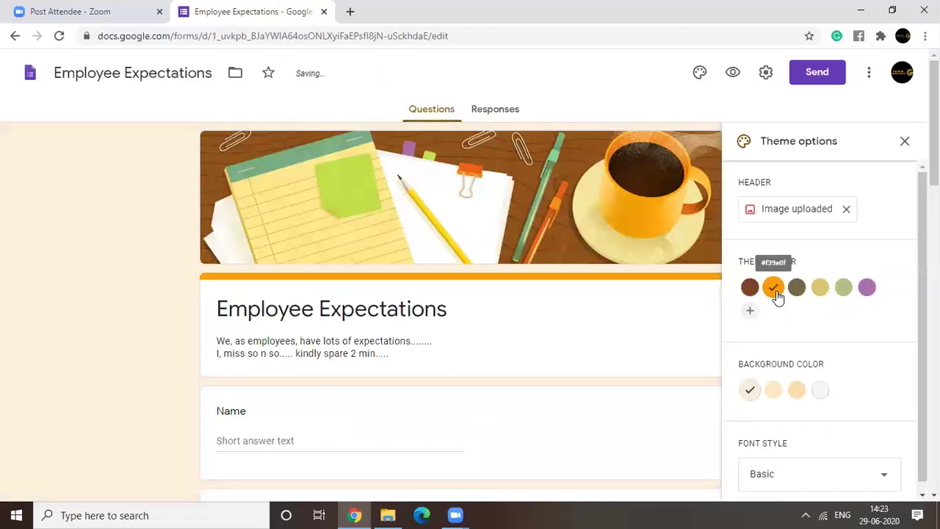
left_click(819, 291)
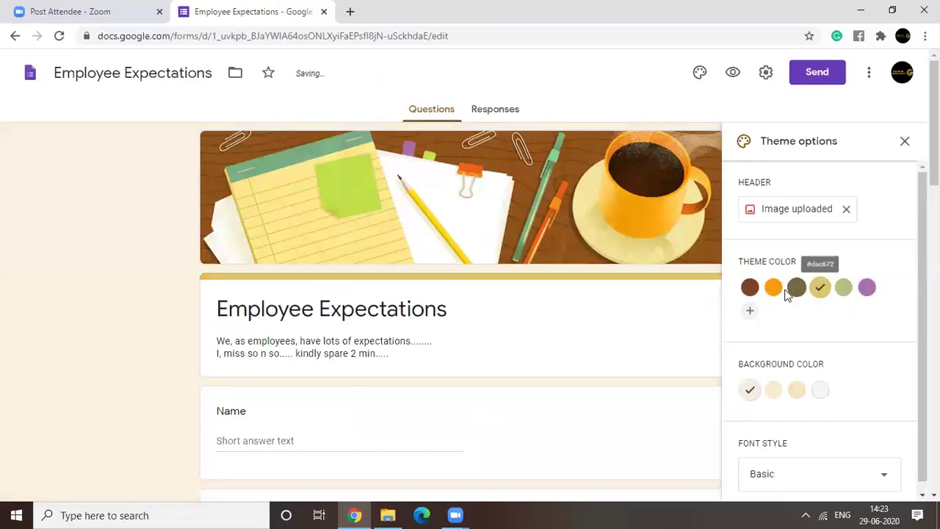
left_click(775, 289)
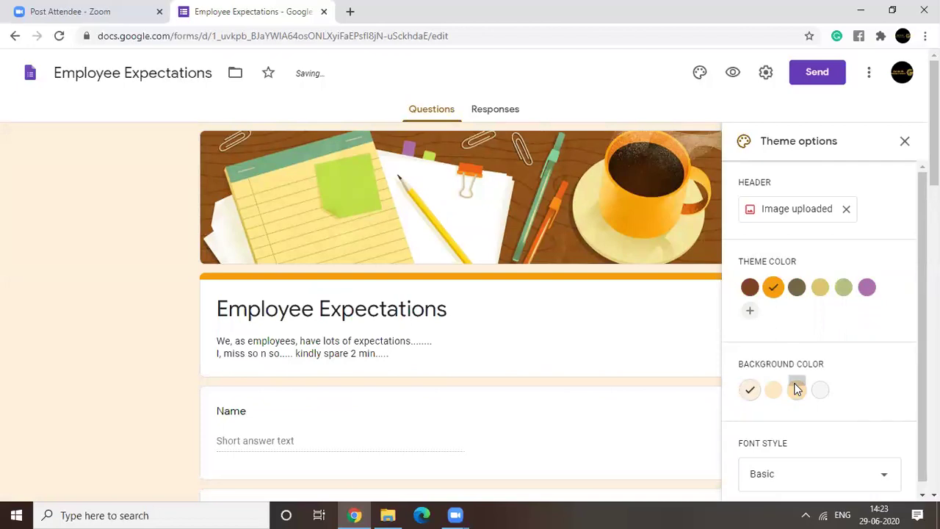
left_click(797, 390)
left_click(775, 391)
left_click(797, 392)
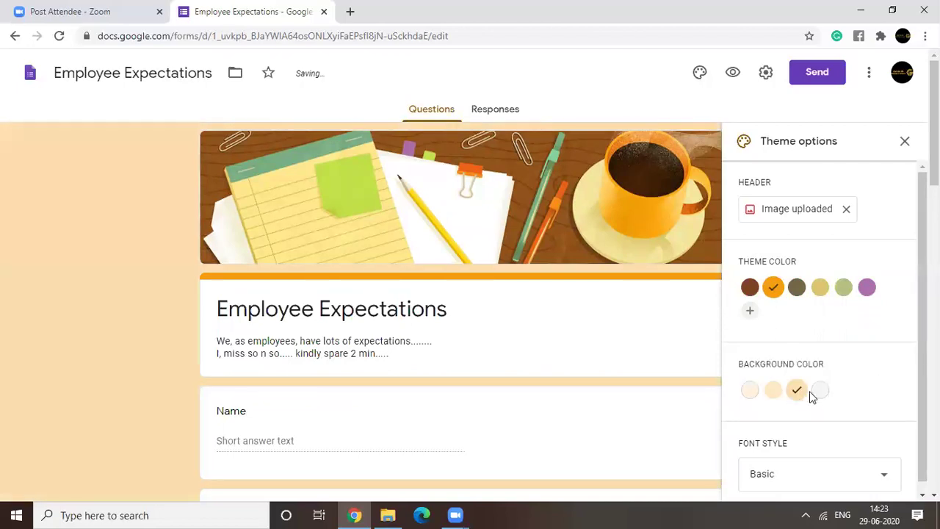
left_click(821, 391)
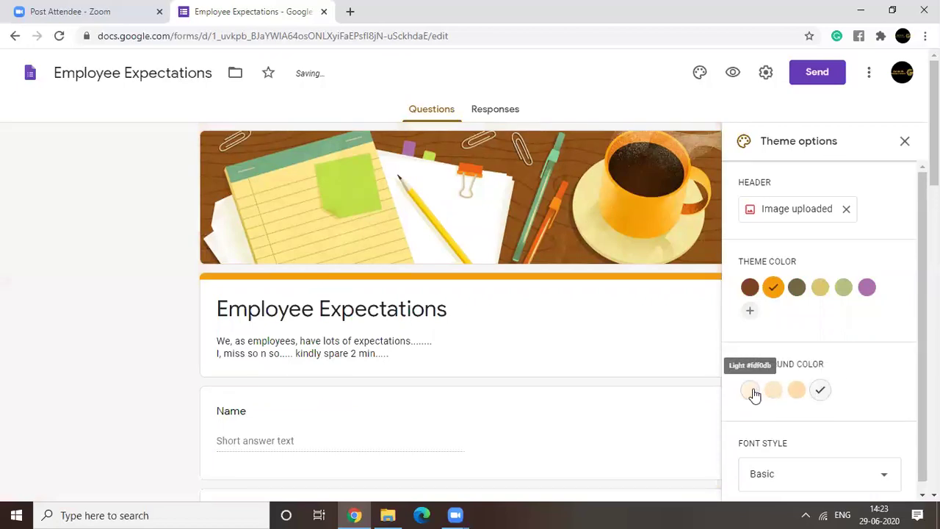
left_click(751, 391)
left_click(798, 392)
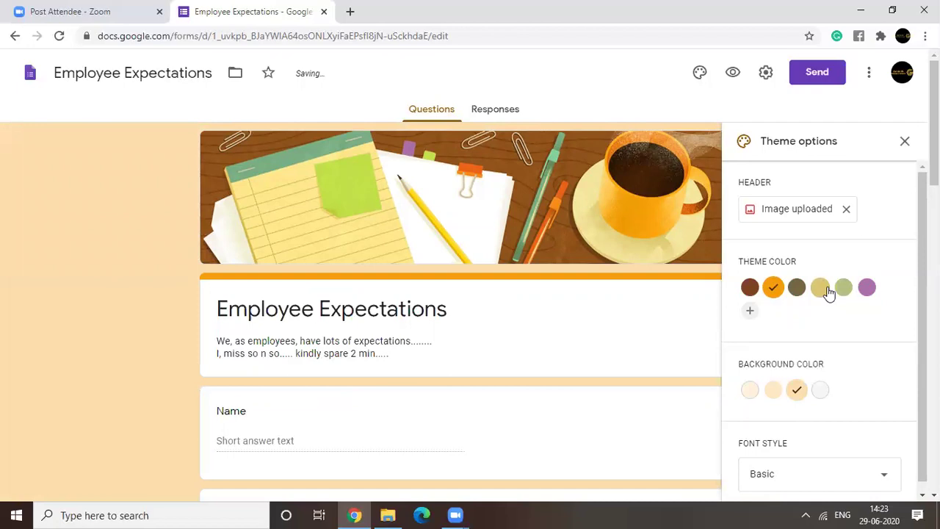
left_click(867, 288)
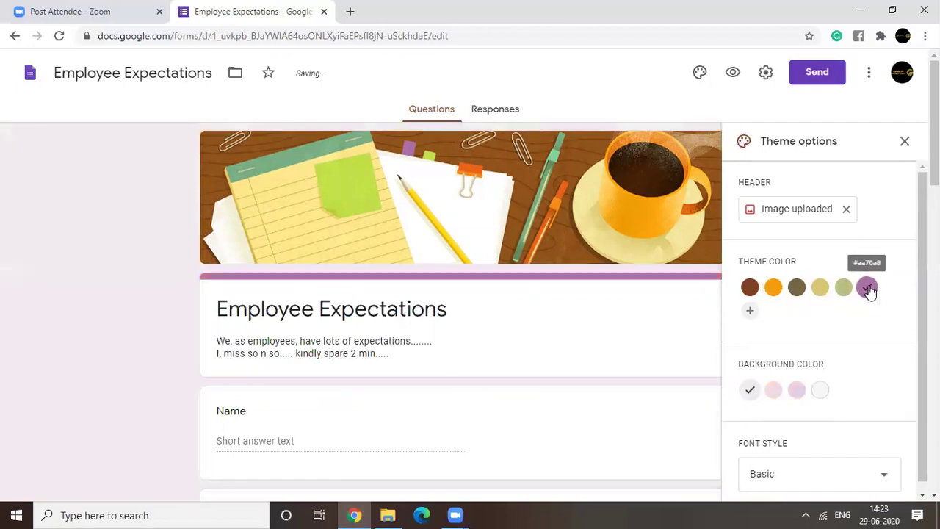
left_click(798, 390)
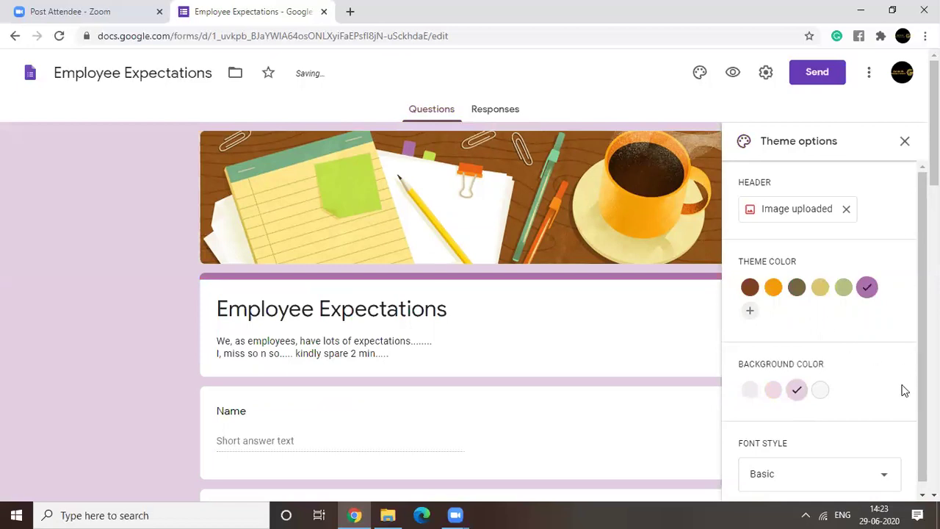
Change the form's font style to Playful
left_click(793, 478)
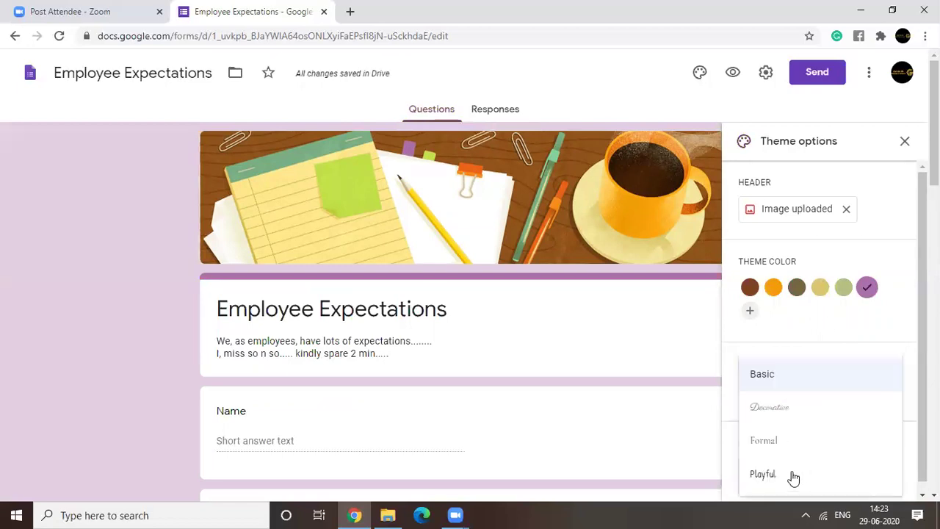
left_click(793, 408)
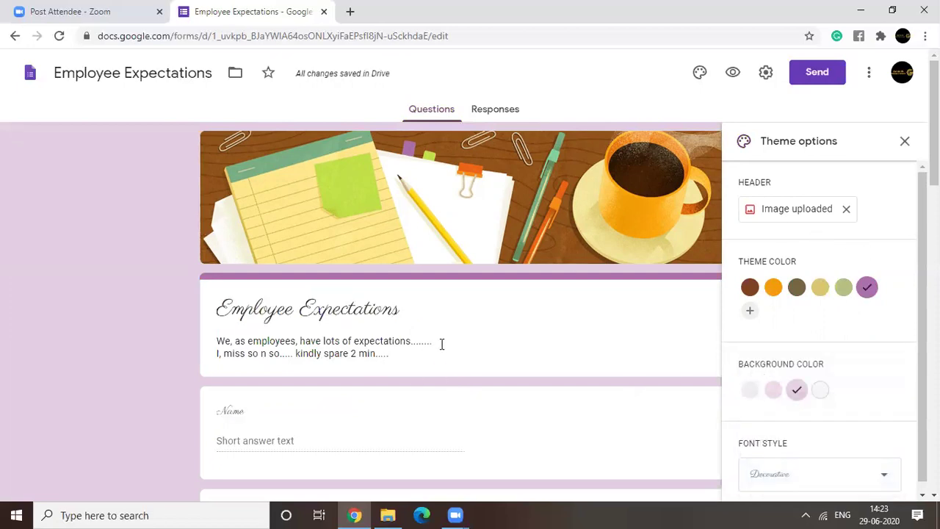
left_click(780, 469)
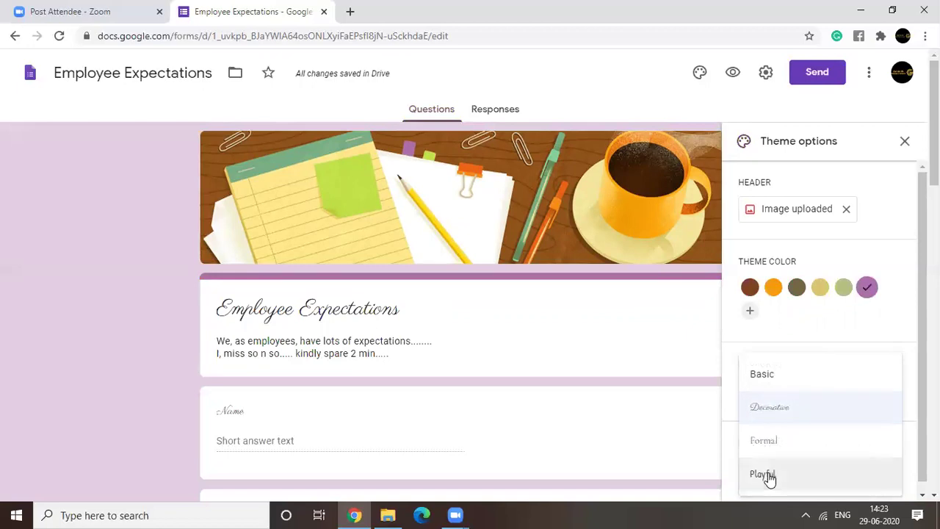
left_click(769, 476)
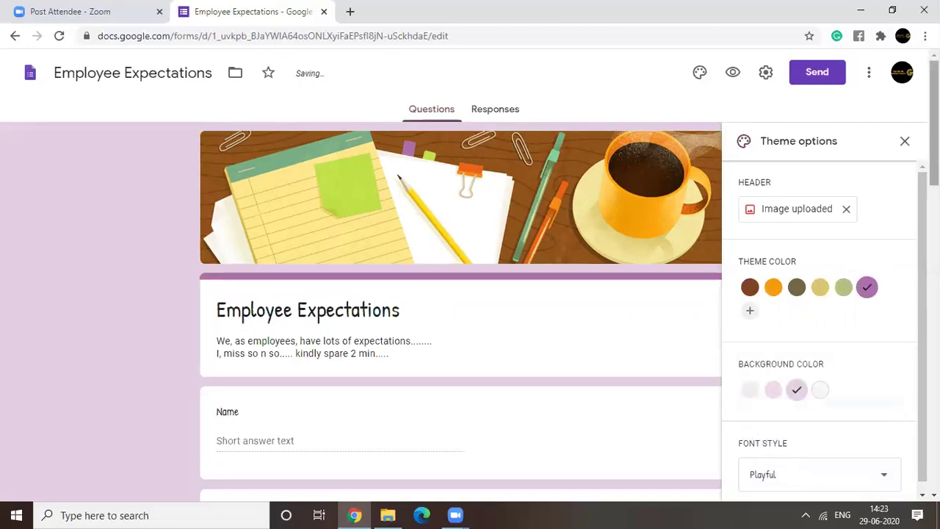
scroll(460, 312, "down", 7)
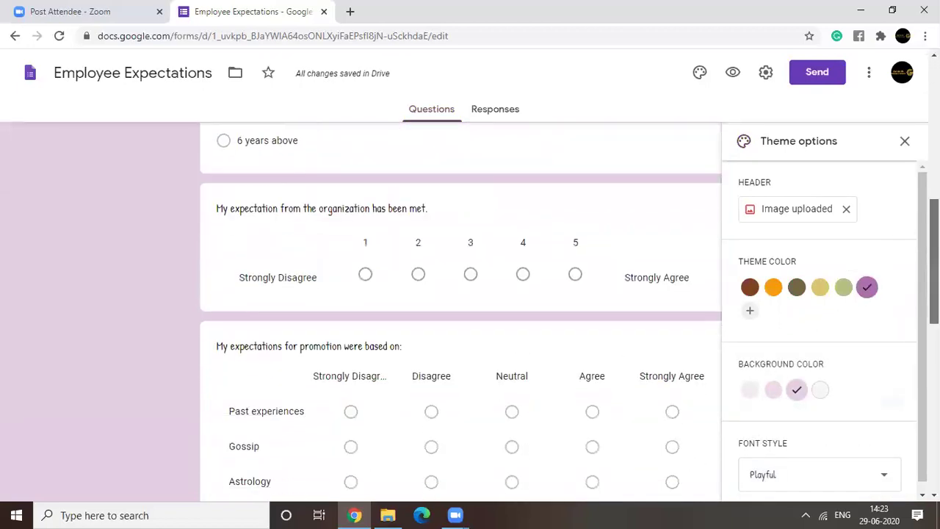
scroll(460, 312, "up", 7)
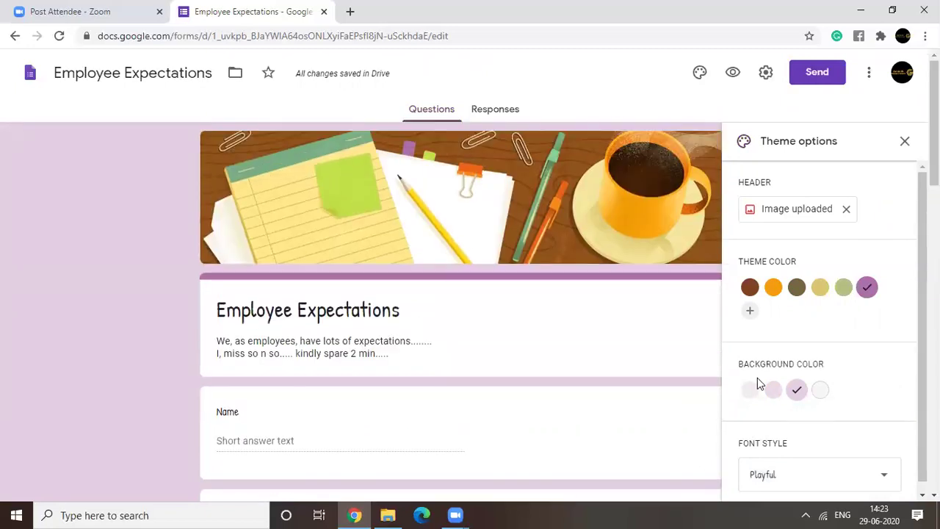
Preview the themed form in the respondent view, scroll through it, then return to the editor
left_click(735, 73)
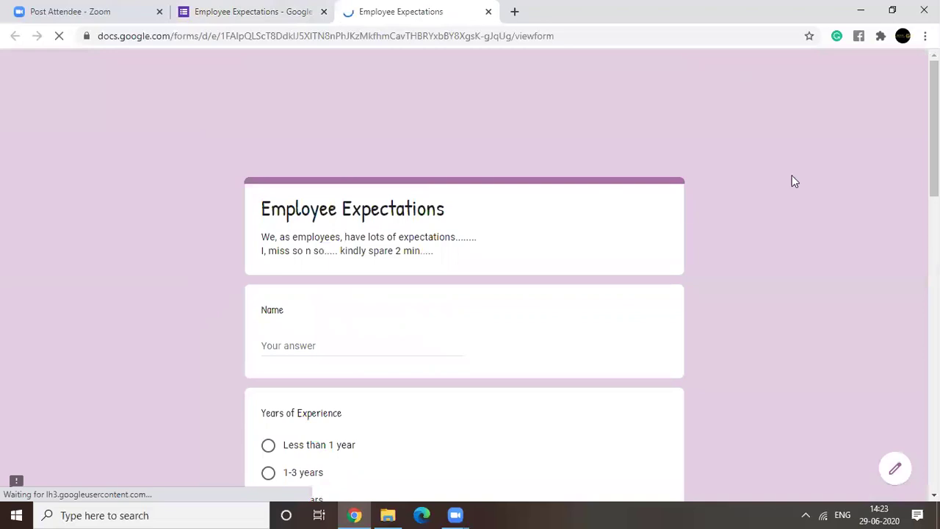
scroll(791, 181, "down", 4)
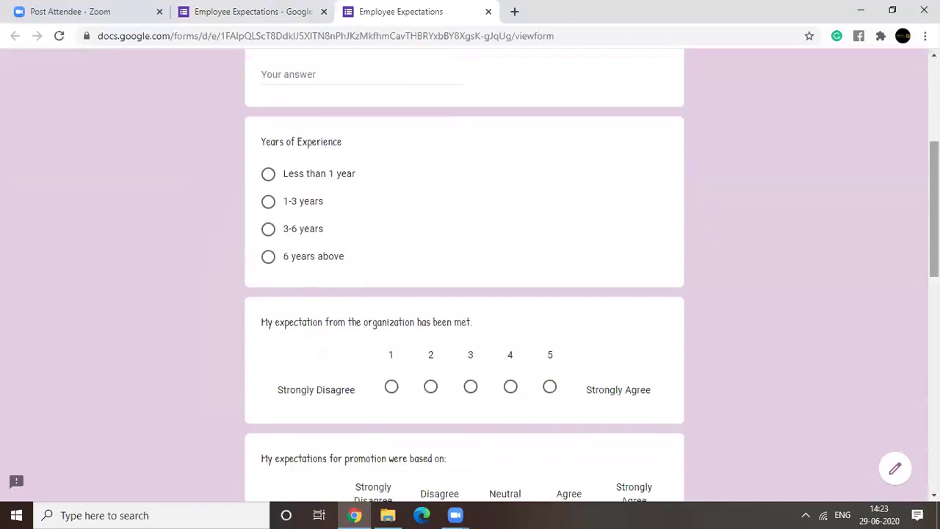
scroll(464, 272, "down", 6)
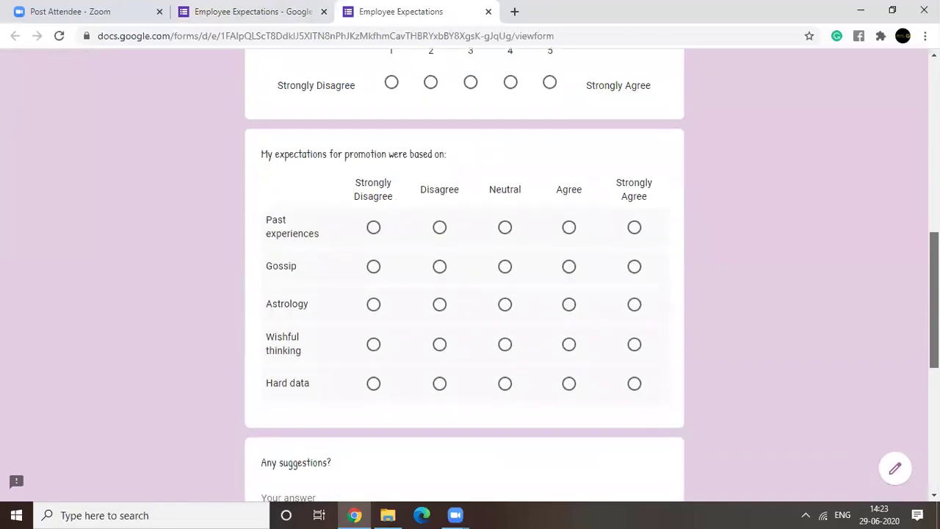
scroll(464, 272, "down", 3)
scroll(464, 272, "up", 2)
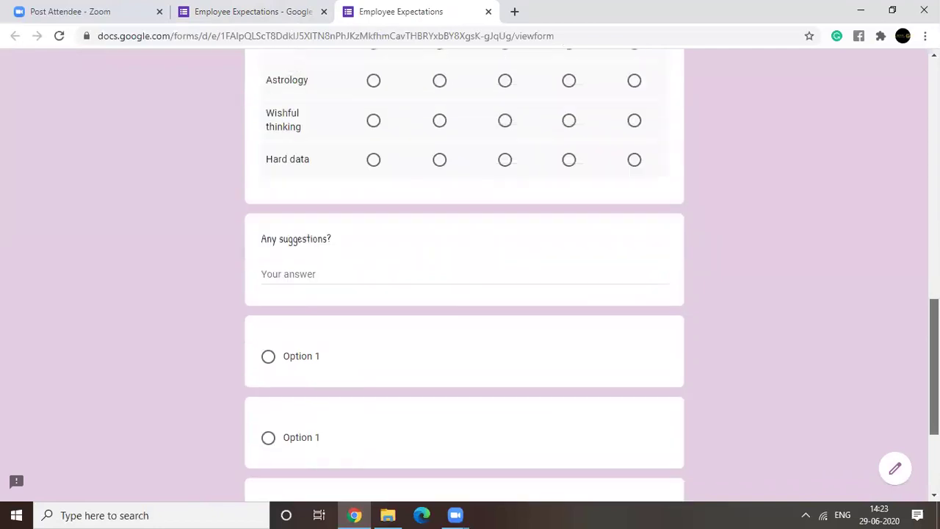
scroll(464, 271, "up", 10)
scroll(464, 272, "down", 11)
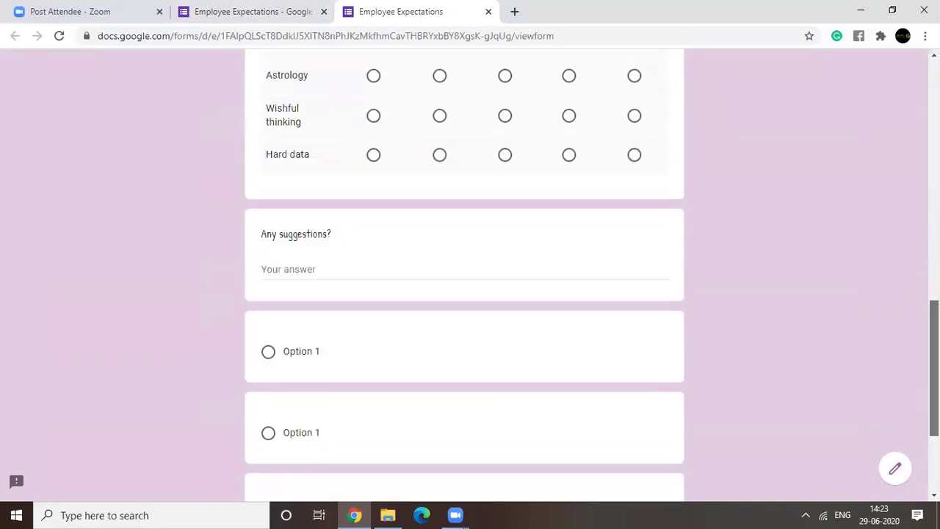
scroll(866, 76, "up", 12)
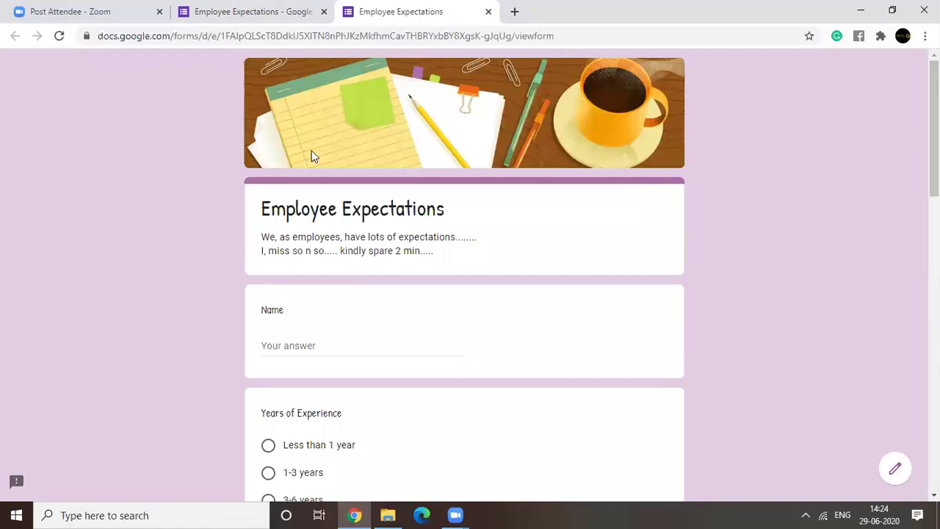
left_click(306, 25)
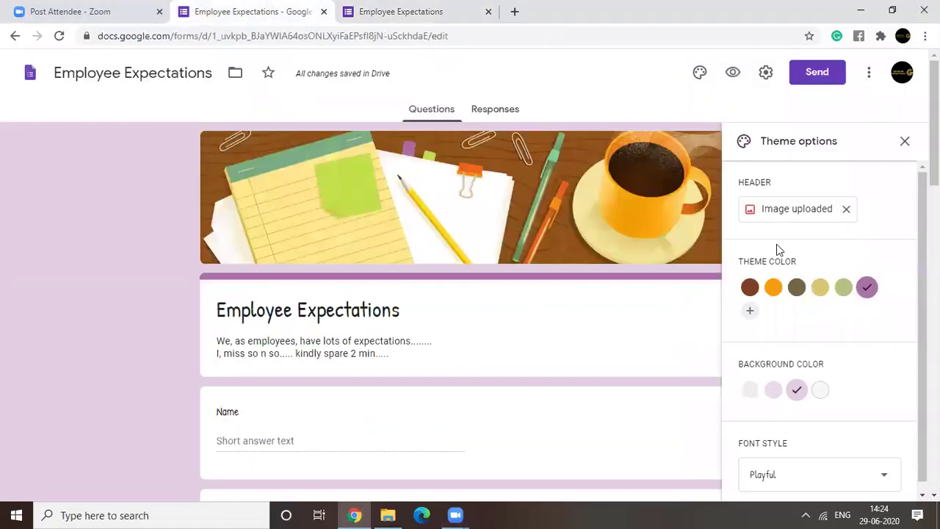
left_click(903, 73)
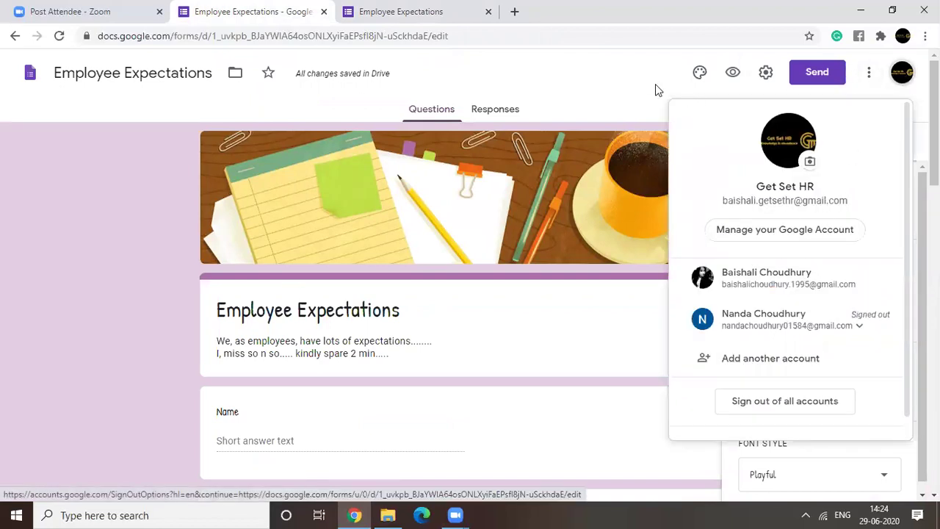
left_click(656, 86)
left_click(869, 72)
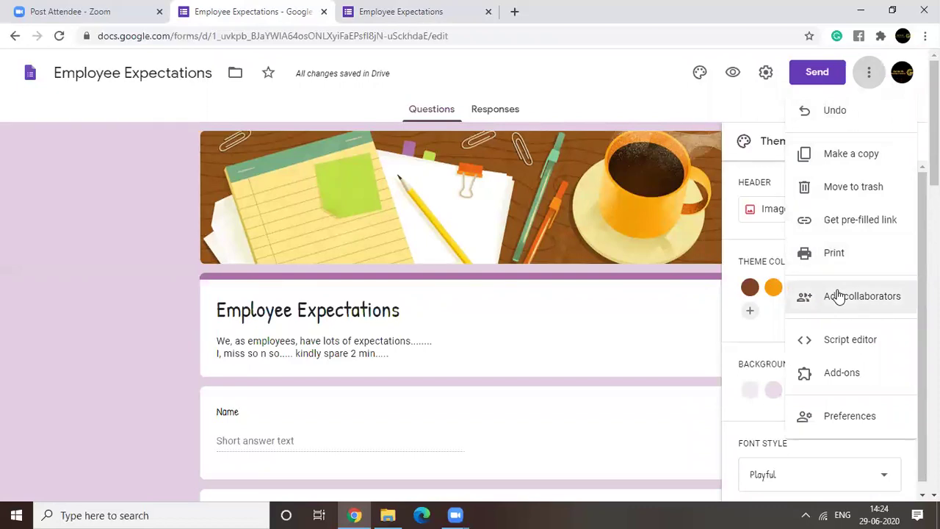
left_click(129, 306)
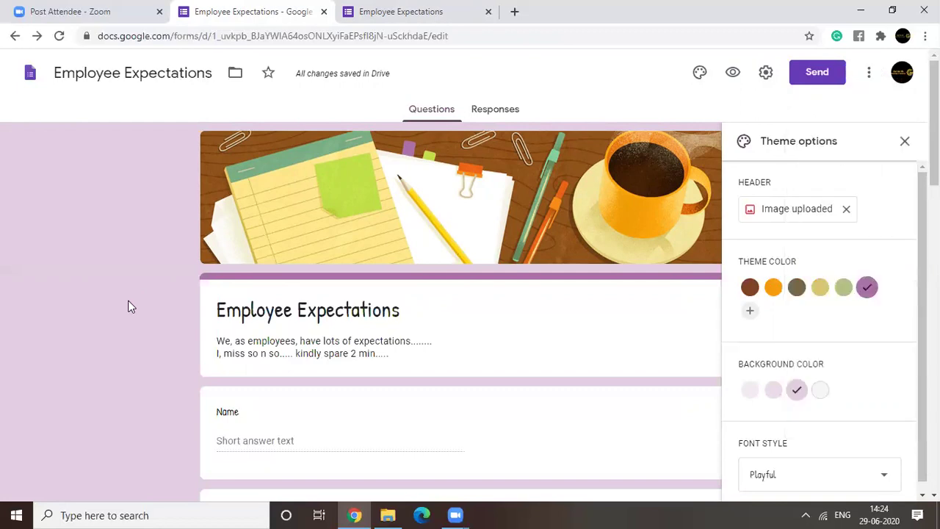
Close the Theme options panel and select the Name question card for editing
left_click(905, 141)
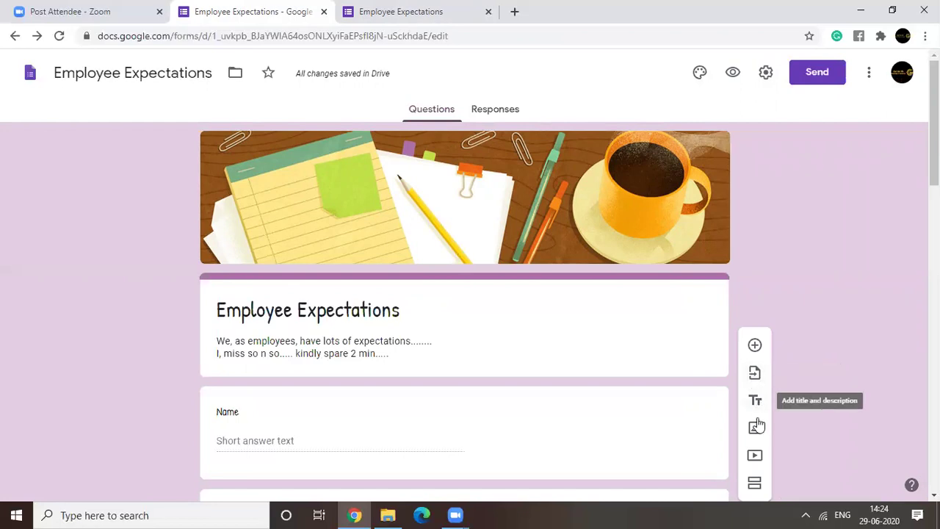
left_click(441, 441)
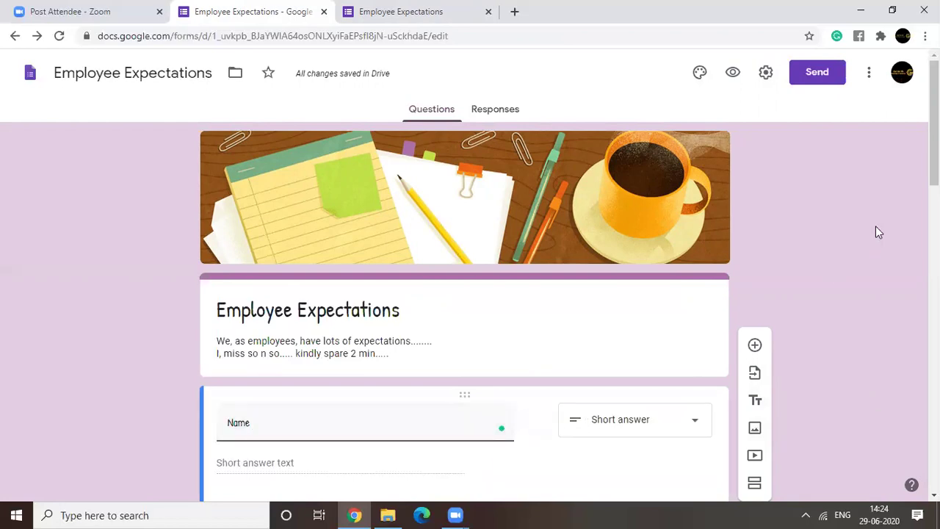
scroll(875, 230, "down", 2)
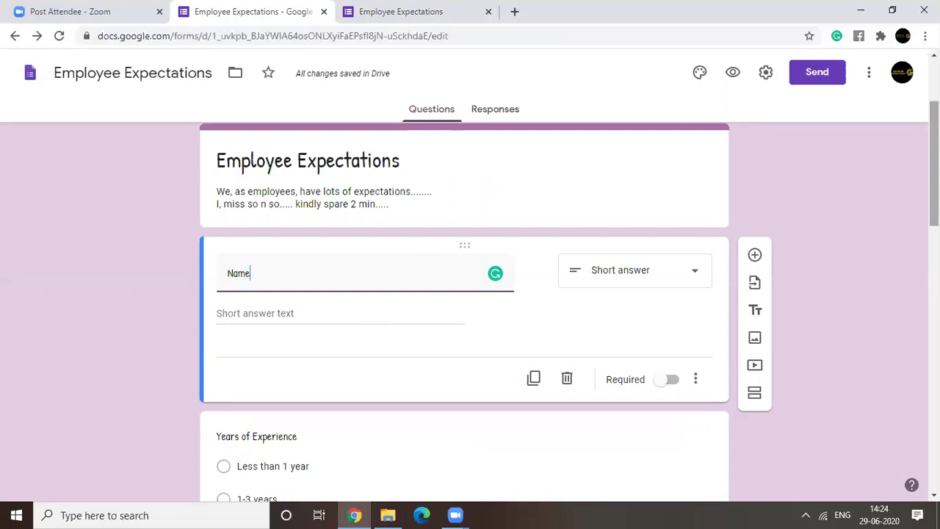
left_click_drag(934, 163, 933, 121)
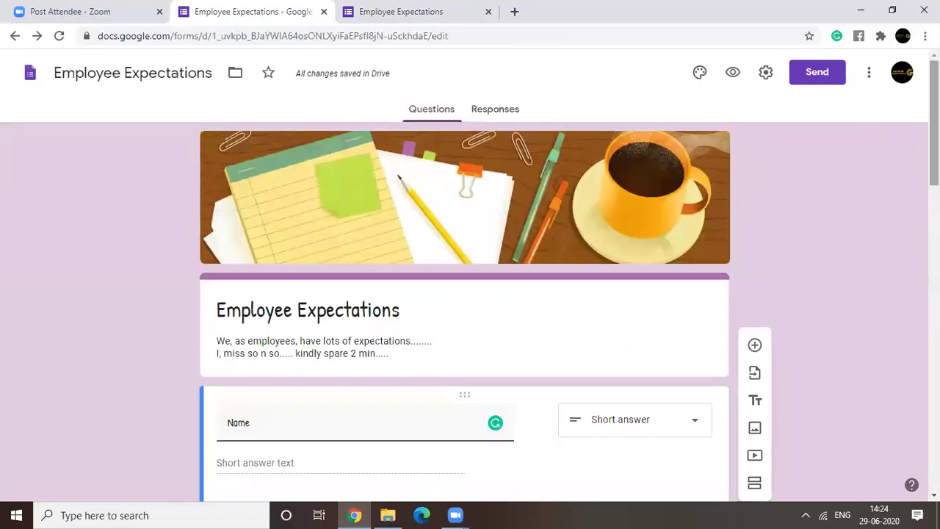